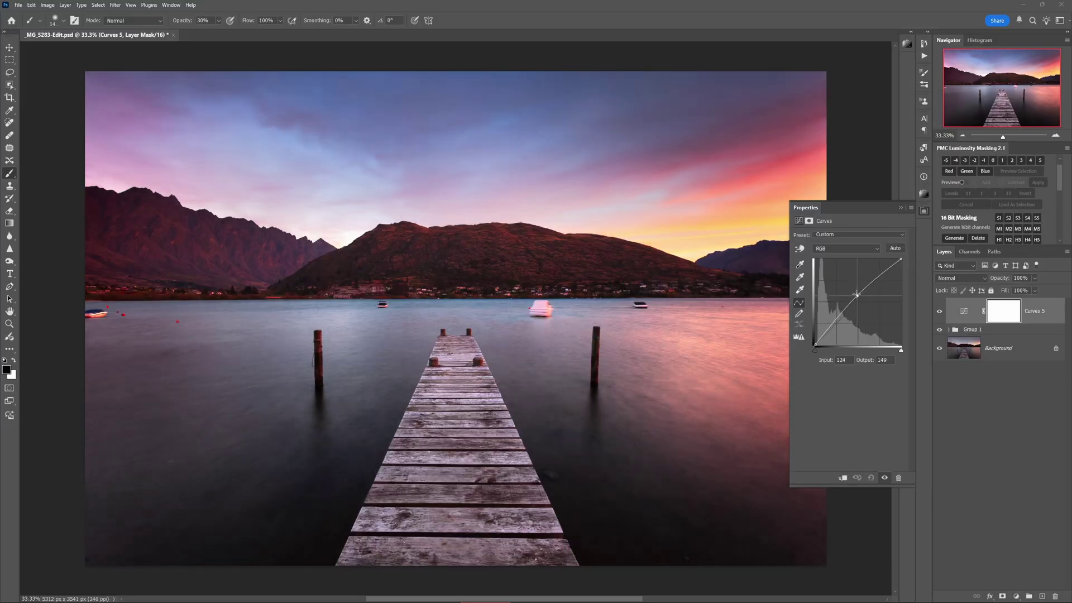
- On the finished edit, demonstrate Curves by pulling the curve down to darken, then up to brighten
left_click_drag(862, 299, 865, 313)
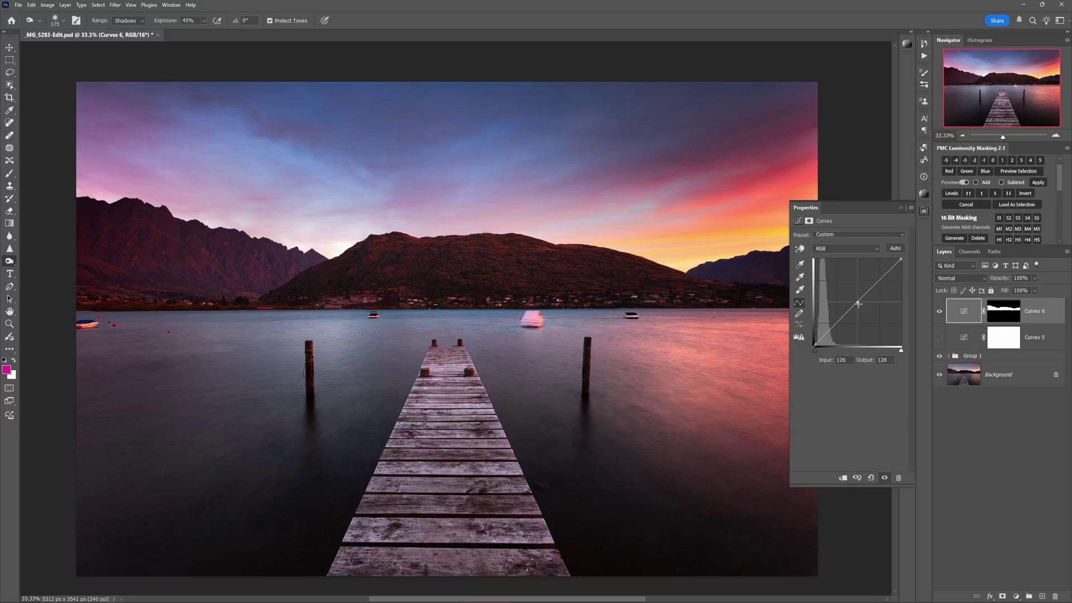
mouse_move(858, 304)
left_mouse_down()
mouse_move(865, 316)
mouse_move(854, 288)
left_mouse_up()
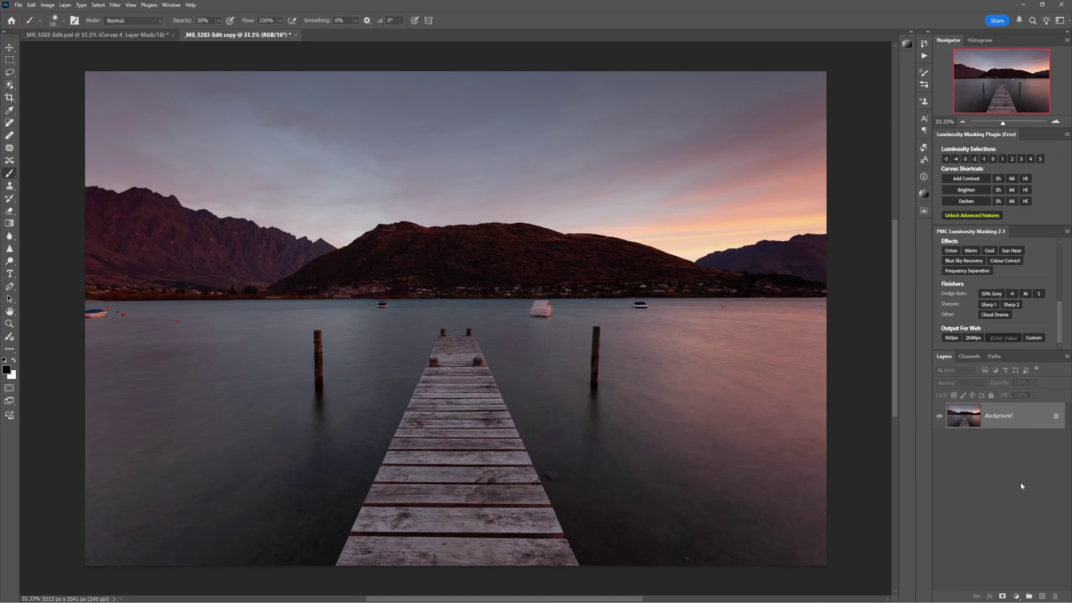
- Add Curves 1 with an S-curve: shadows pulled down, highlights lifted to Input 174/Output 181
left_click(1016, 596)
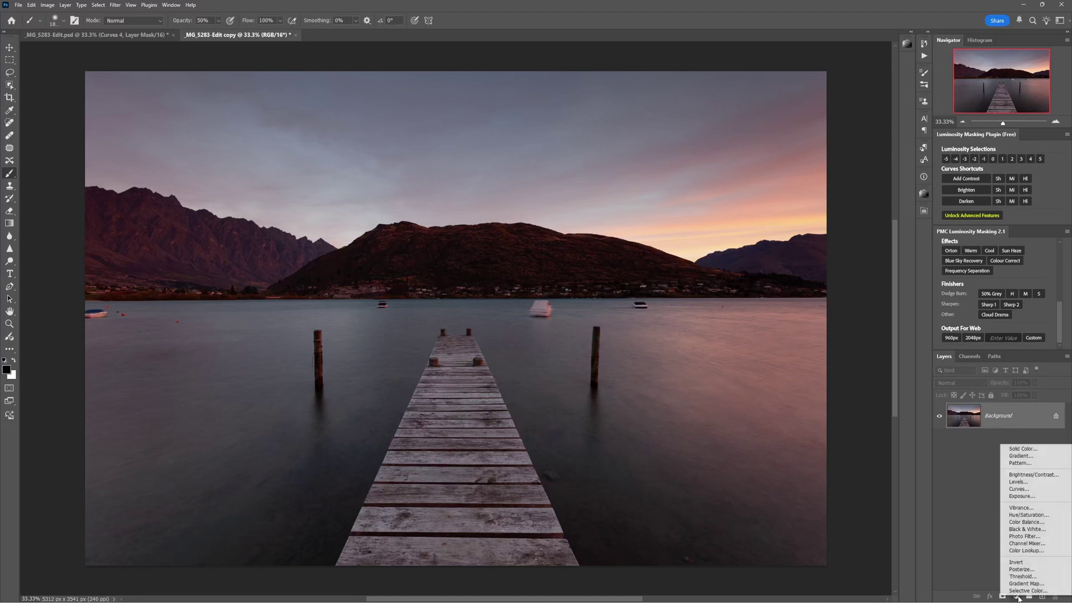
left_click(1020, 489)
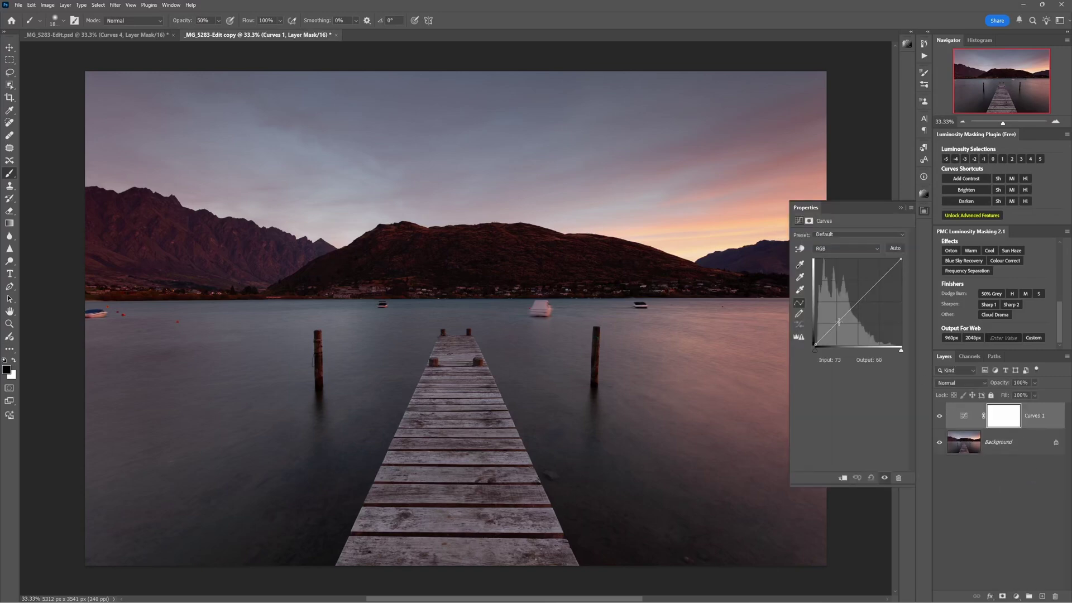
left_click_drag(838, 322, 840, 333)
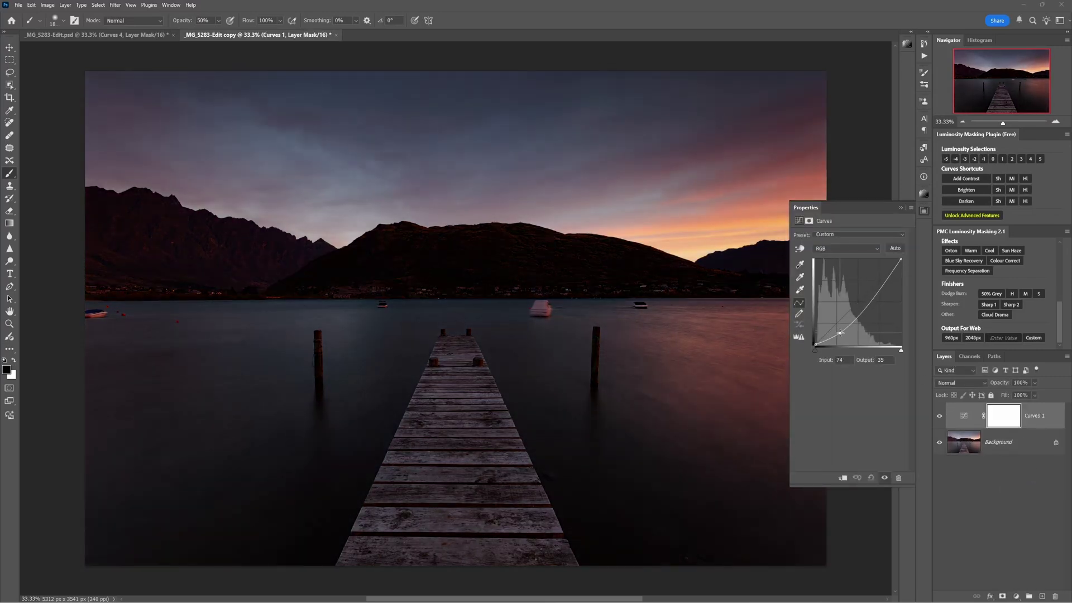
left_click_drag(873, 292, 873, 285)
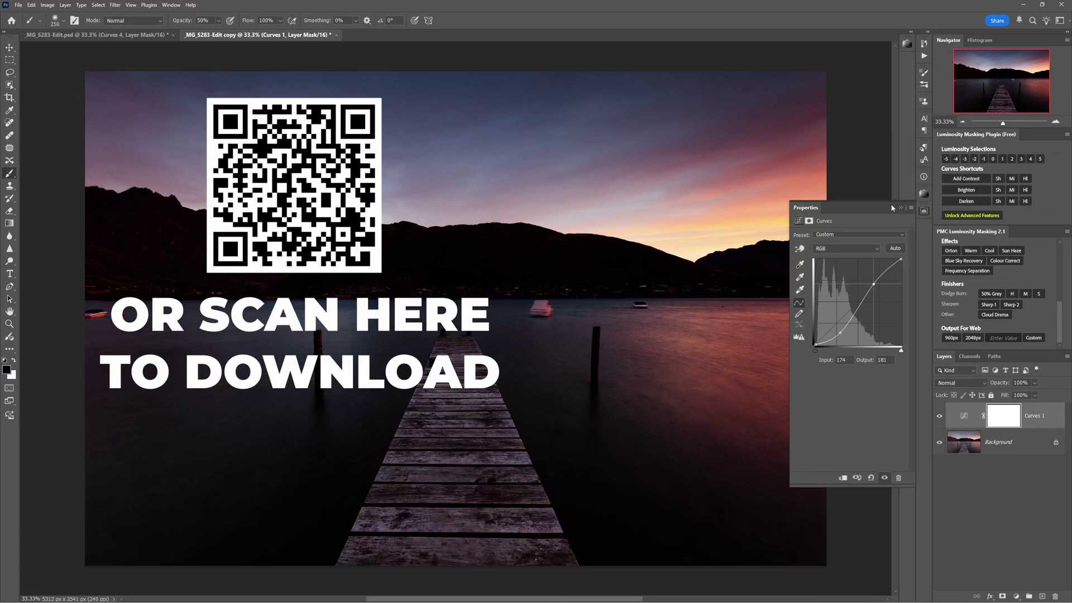
- Close the Curves settings, enlarge the brush, and load the -3 darker-tones luminosity selection
left_click(924, 211)
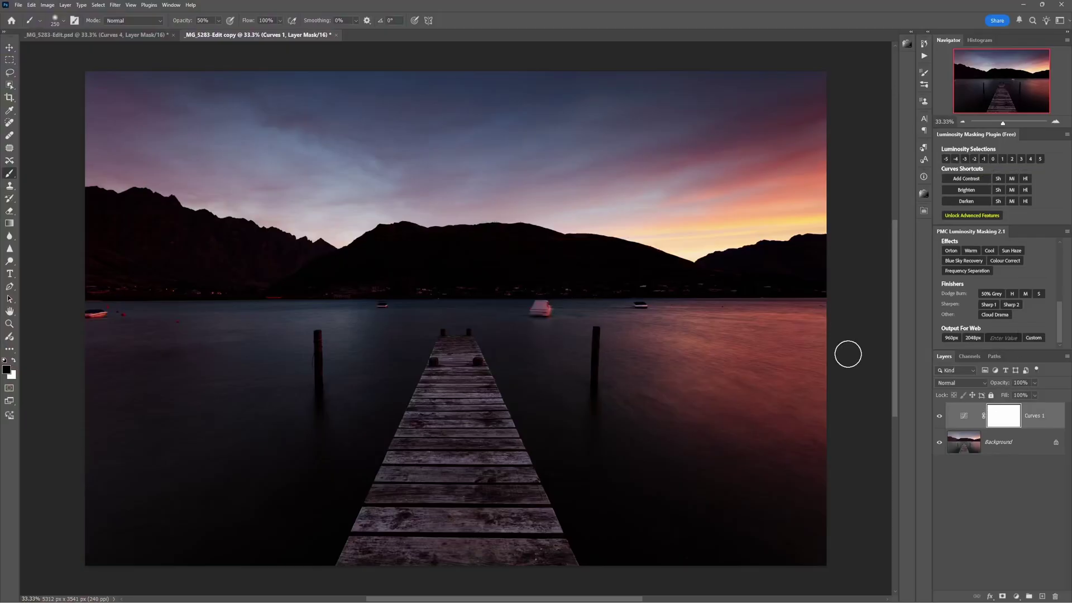
key("bracketright")
key("bracketright")
key("bracketright")
key("bracketright")
key("bracketright")
key("bracketright")
key("bracketright")
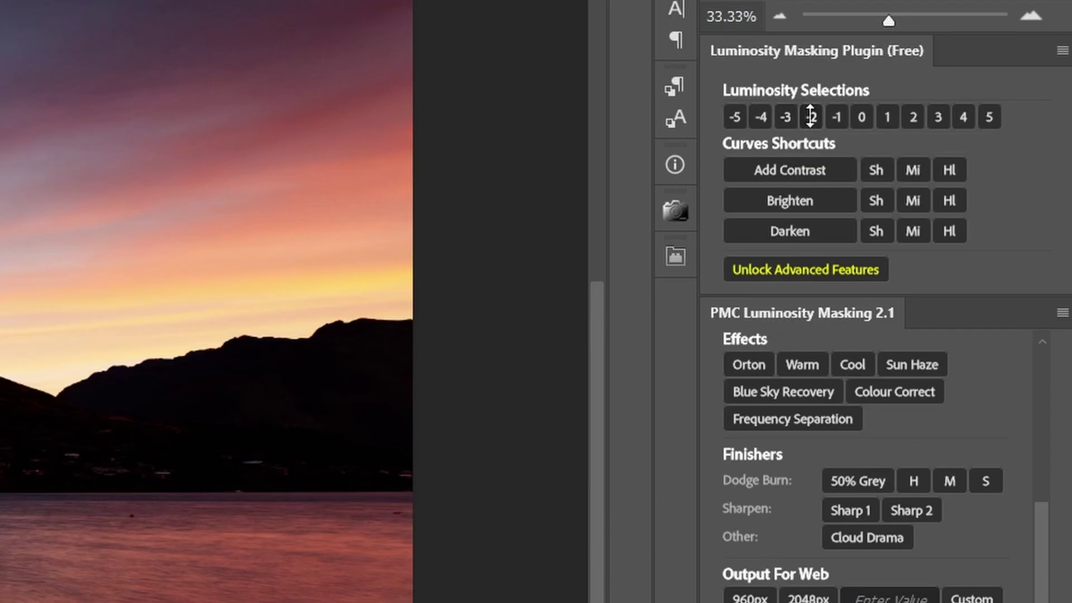
left_click(786, 117)
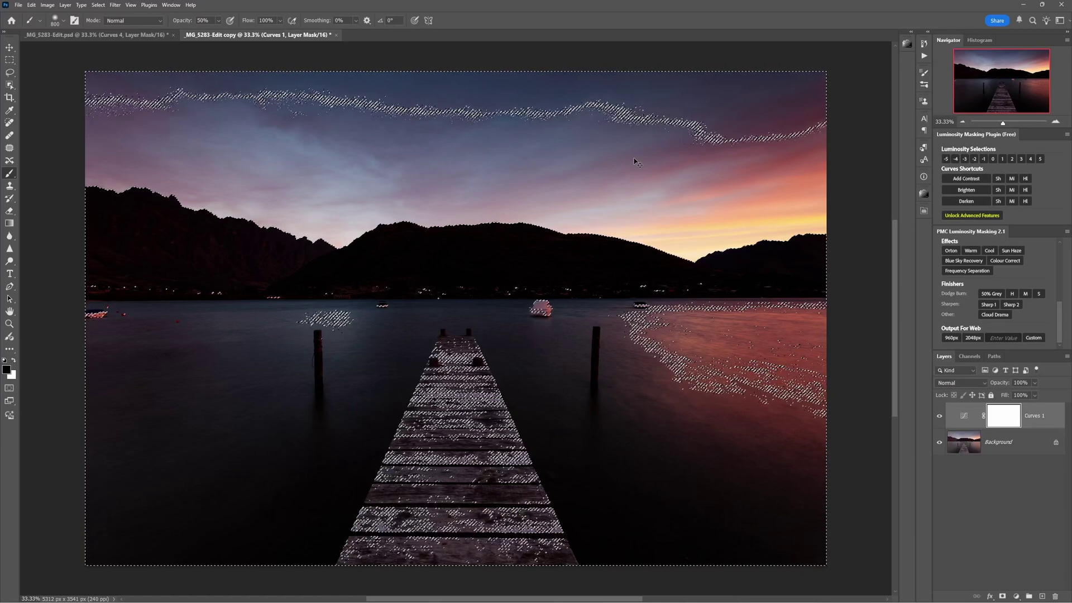
- Deselect, paint the Curves 1 mask over the mountains and lit lake water, then view the mask alone
key("ctrl+d")
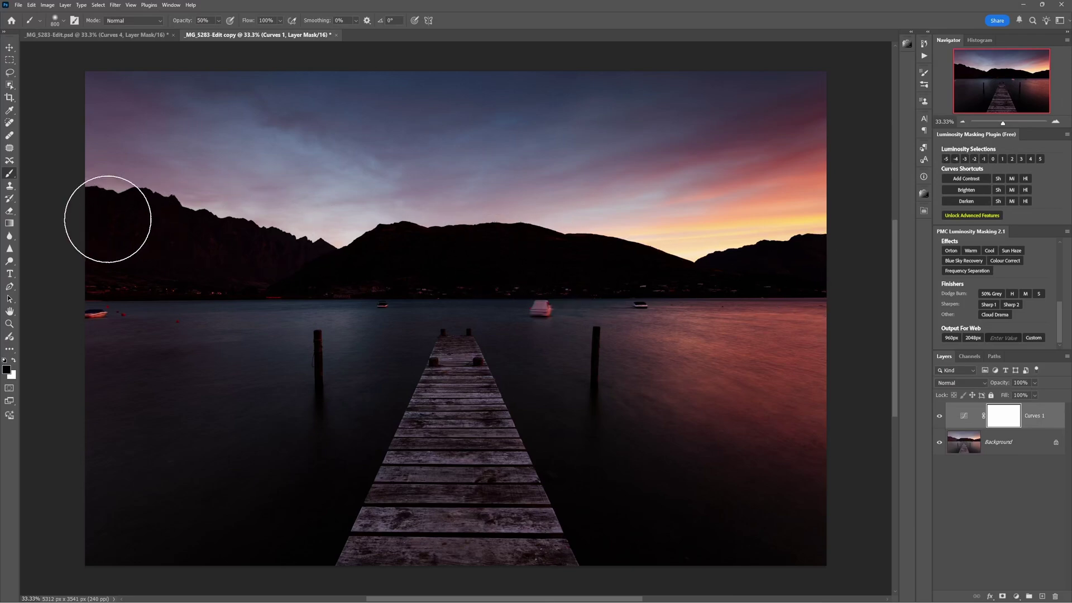
mouse_move(108, 215)
left_mouse_down()
mouse_move(175, 242)
mouse_move(355, 260)
mouse_move(813, 275)
left_mouse_up()
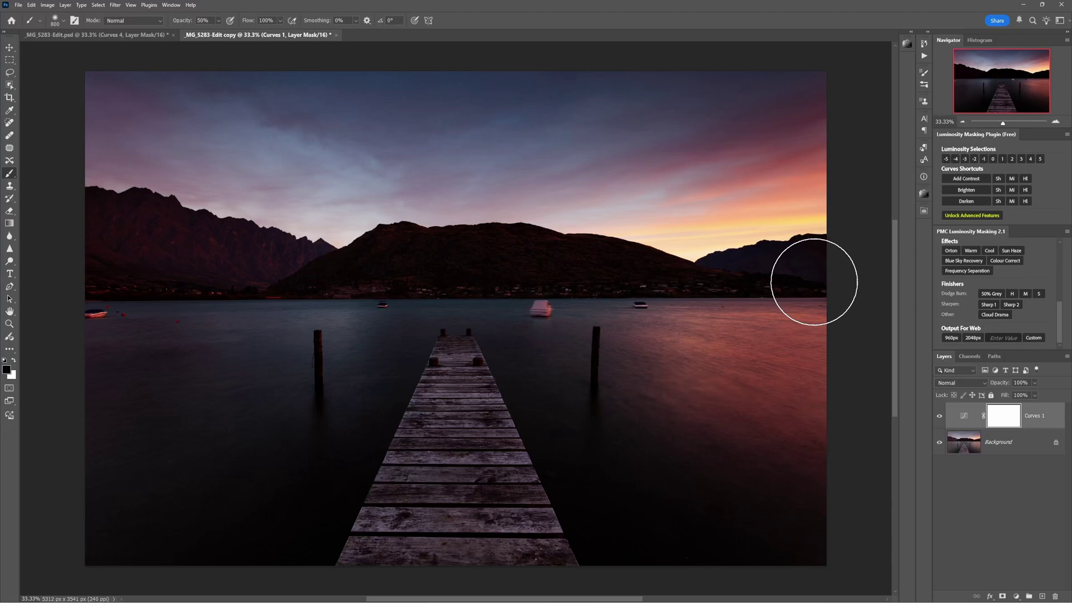
mouse_move(140, 327)
left_mouse_down()
mouse_move(328, 303)
mouse_move(768, 417)
mouse_move(767, 368)
left_mouse_up()
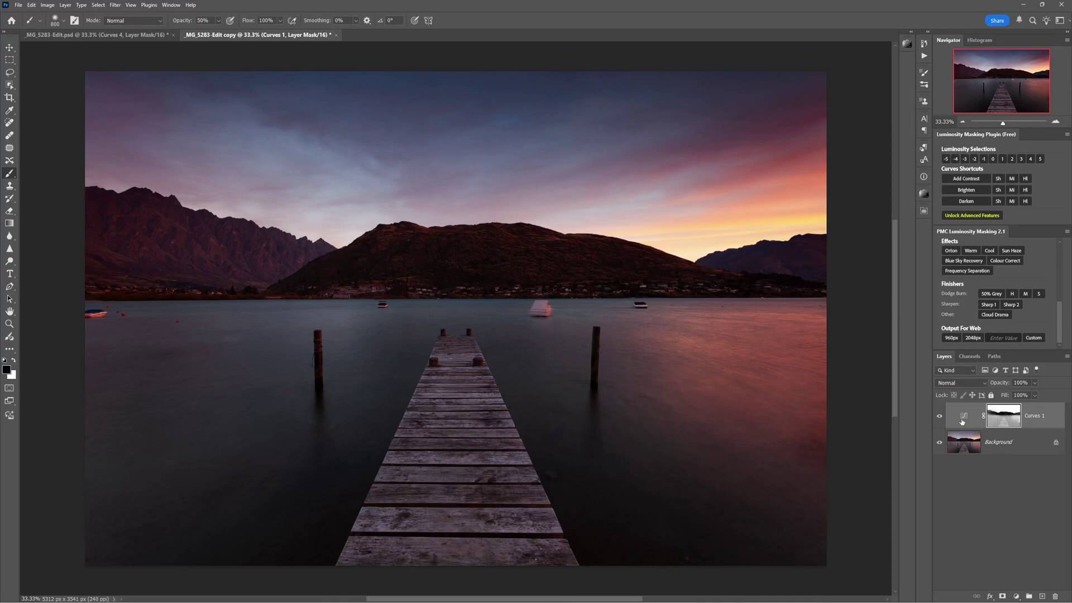
left_click(1003, 417, "alt")
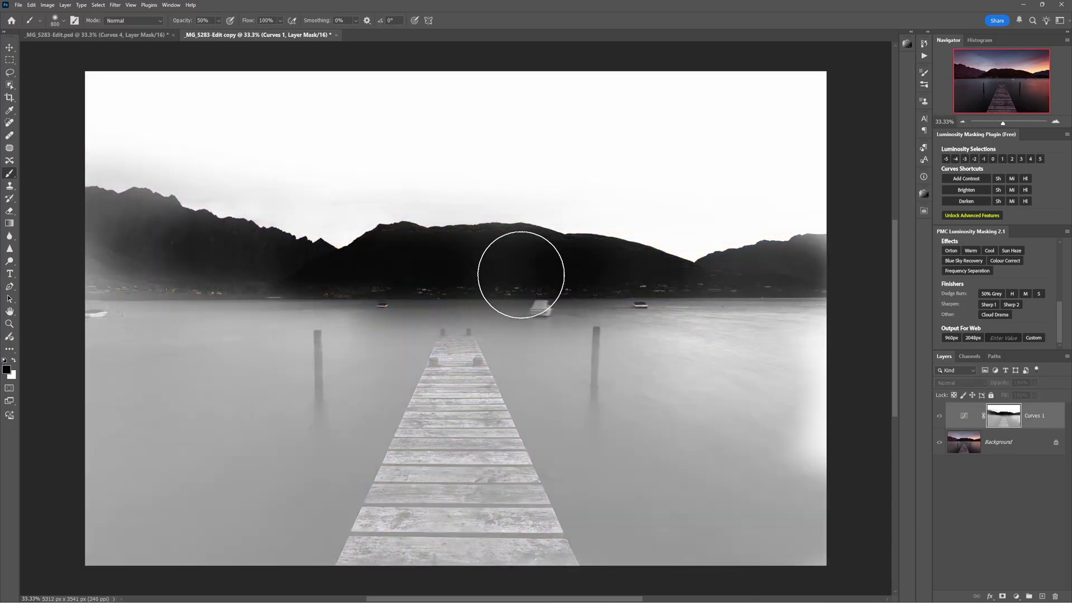
left_click(965, 417)
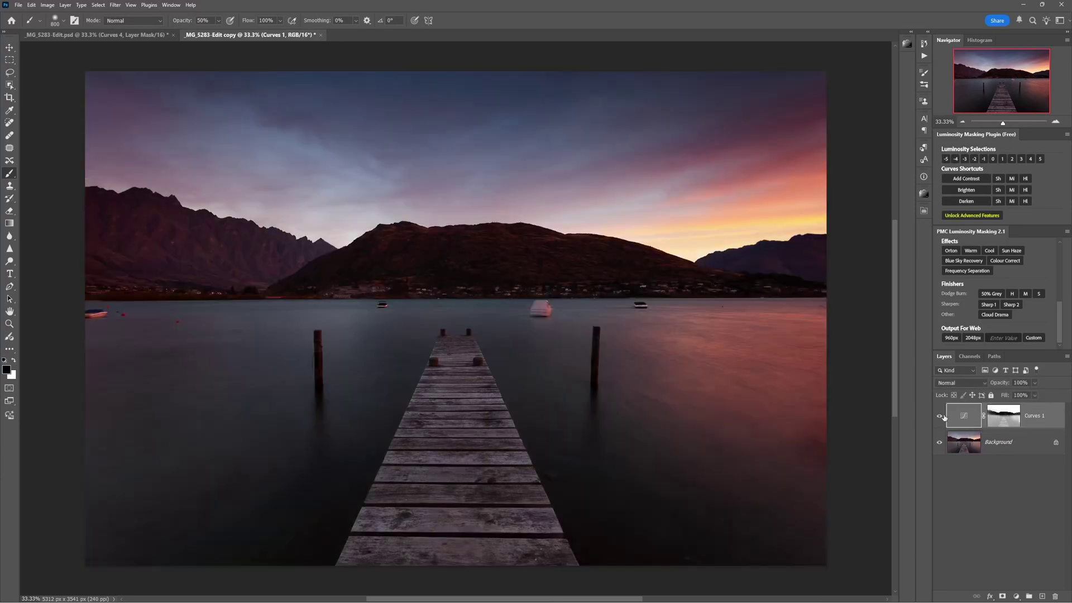
left_click(940, 417)
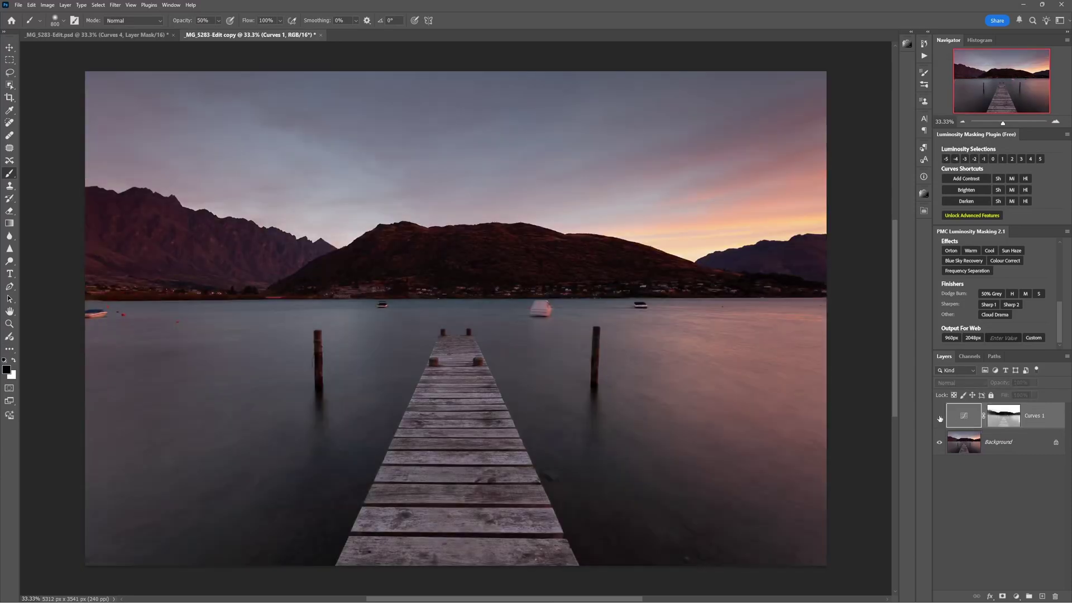
left_click(940, 417)
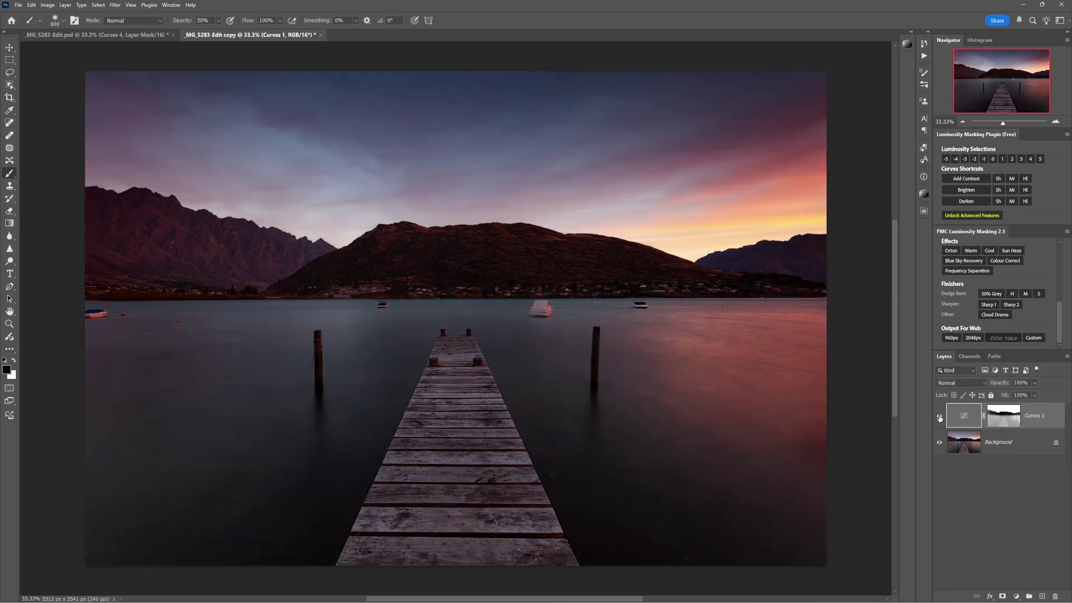
left_click(939, 417)
left_click(940, 417)
left_click(940, 417)
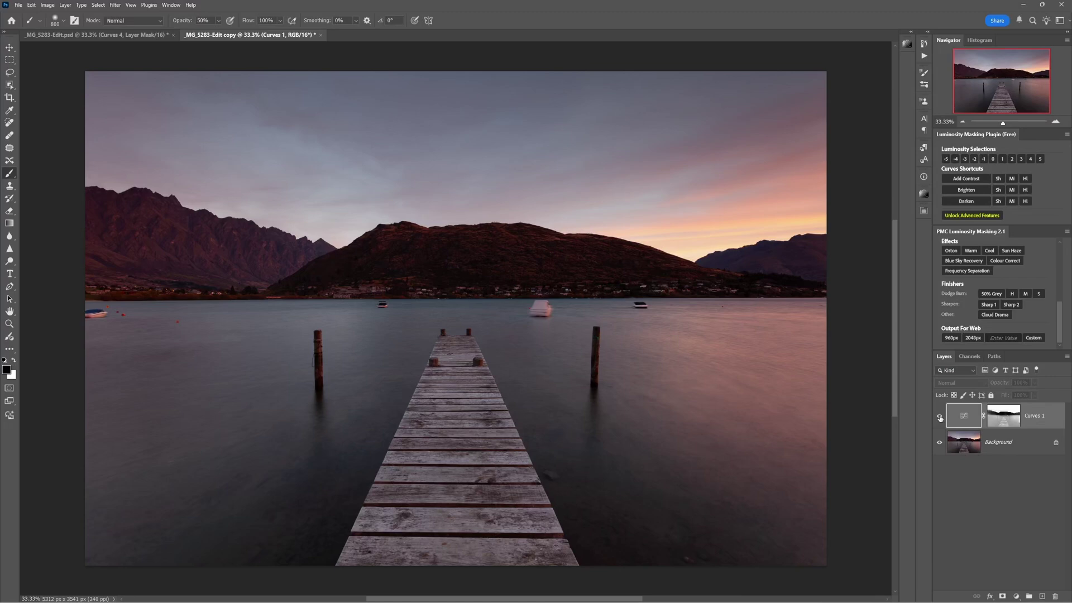
left_click(939, 417)
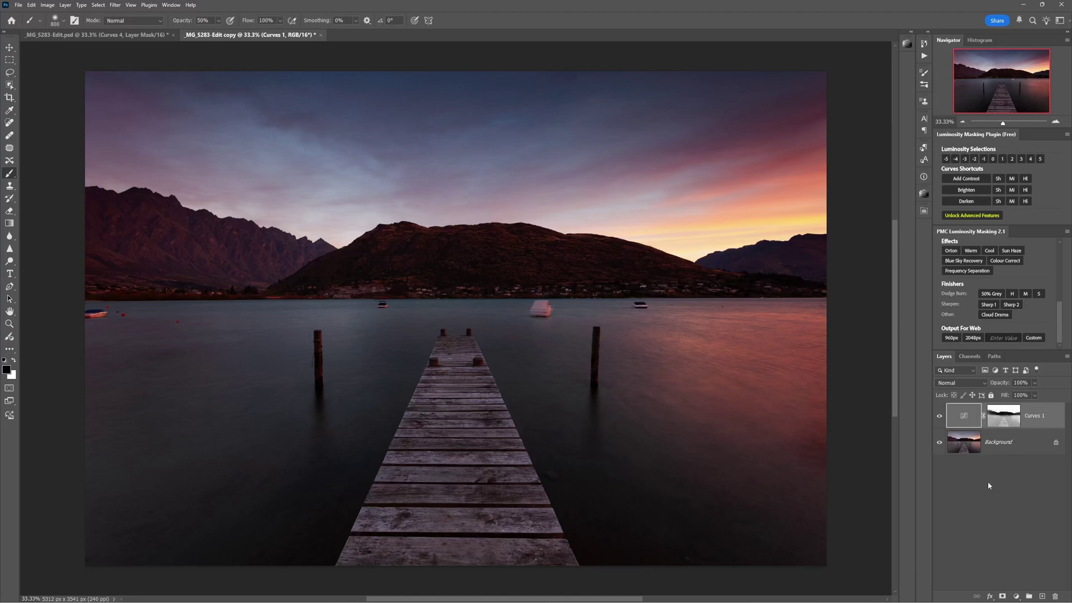
left_click(1017, 596)
- Add Curves 2 with a raised midpoint, compare it on and off, then load highlights luminosity selection 2
left_click(1025, 494)
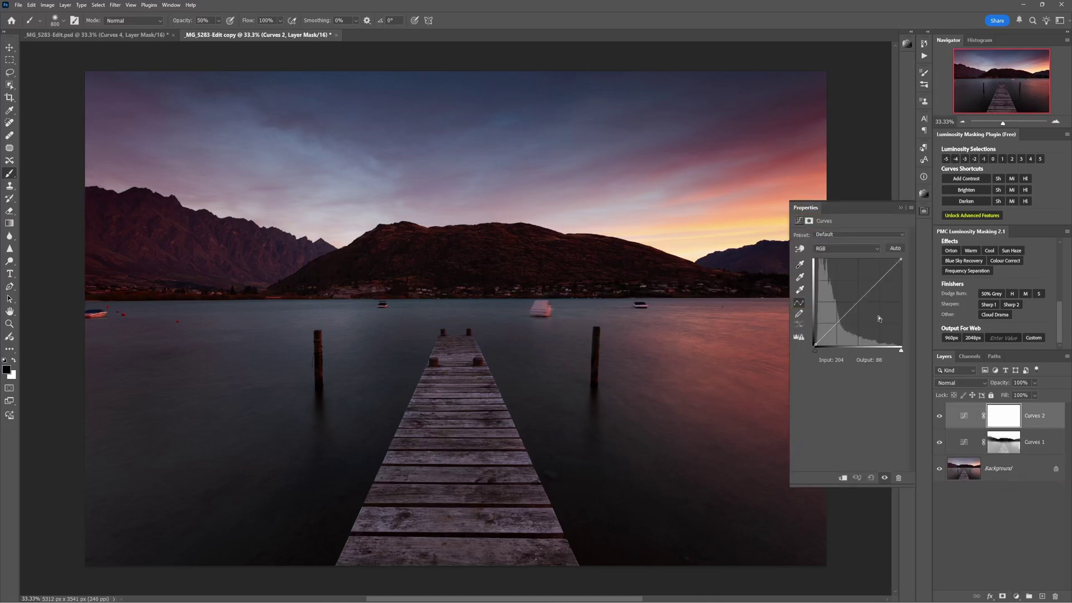
left_click_drag(865, 293, 863, 285)
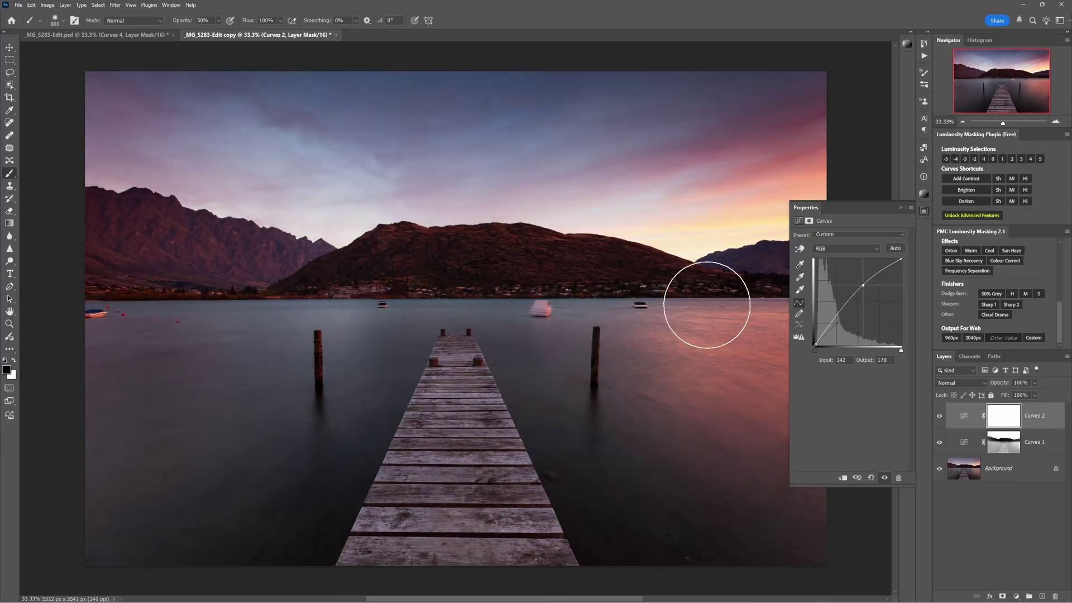
left_click(939, 416)
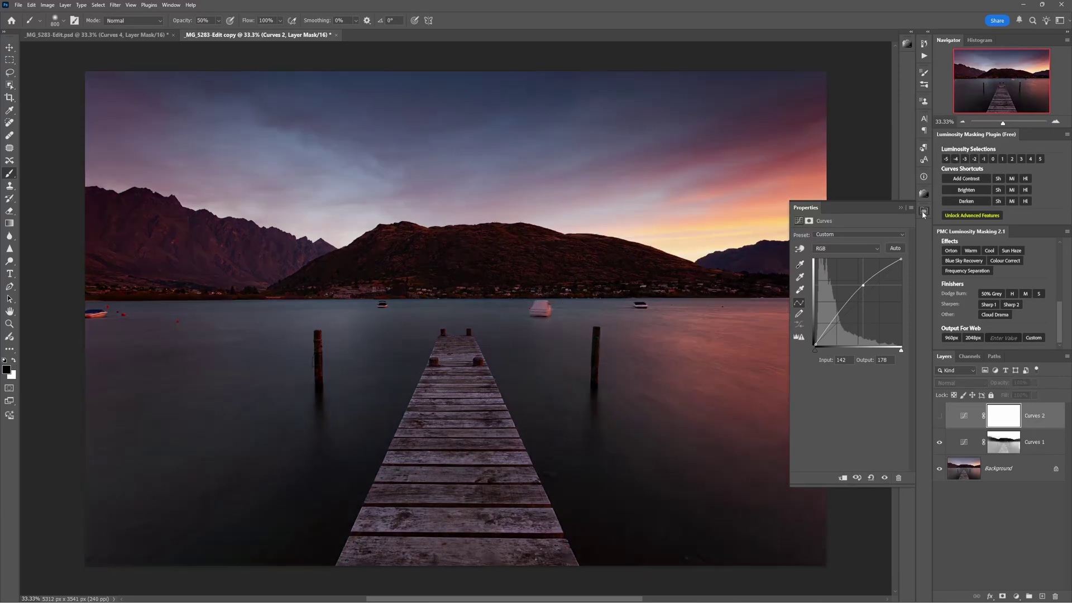
left_click(939, 418)
left_click(939, 417)
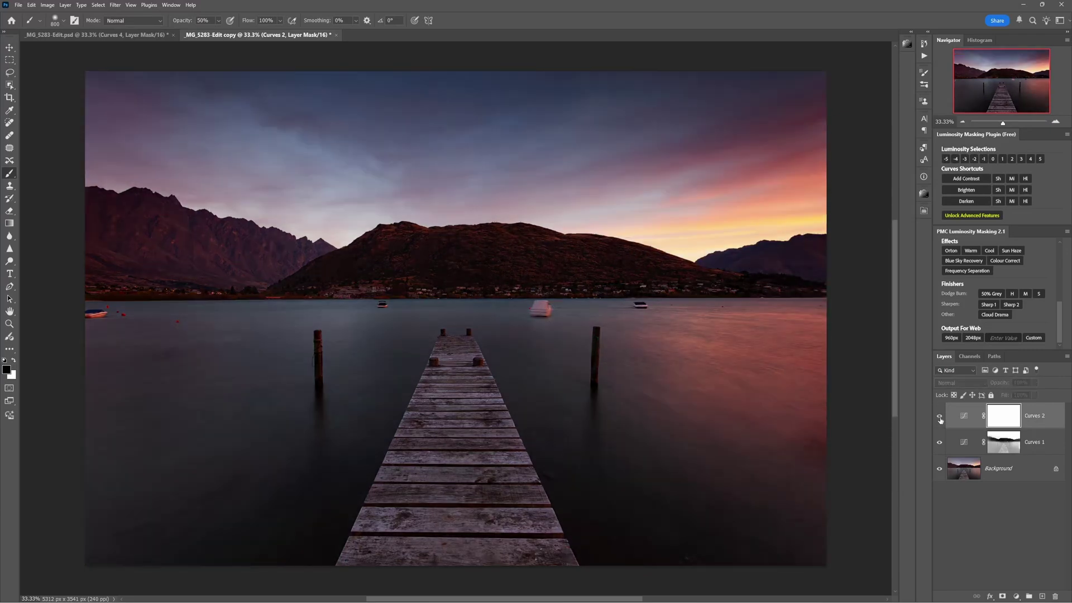
left_click(939, 417)
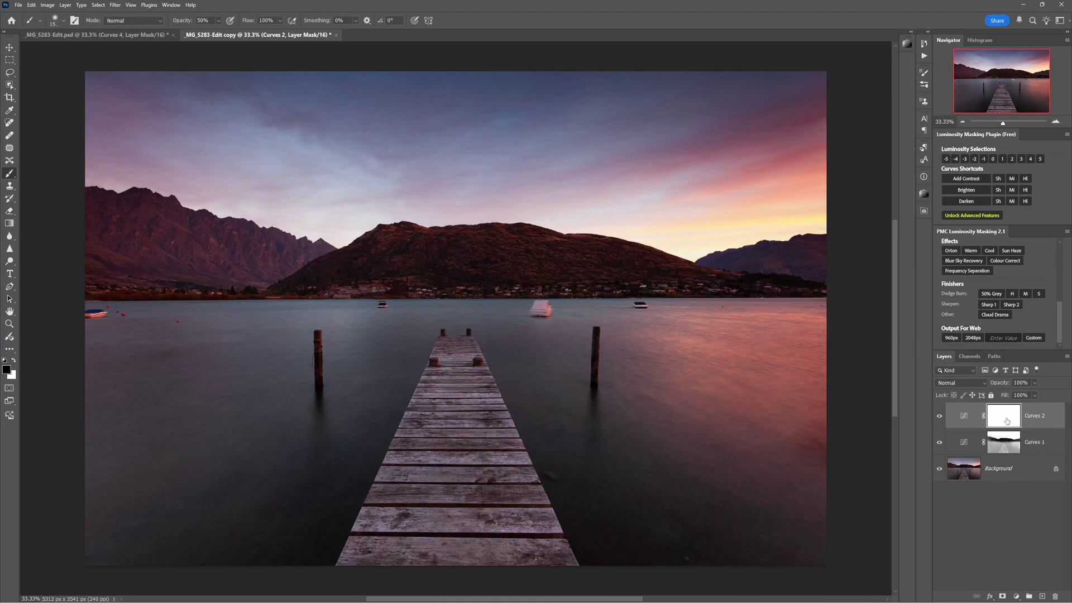
left_click(1011, 159)
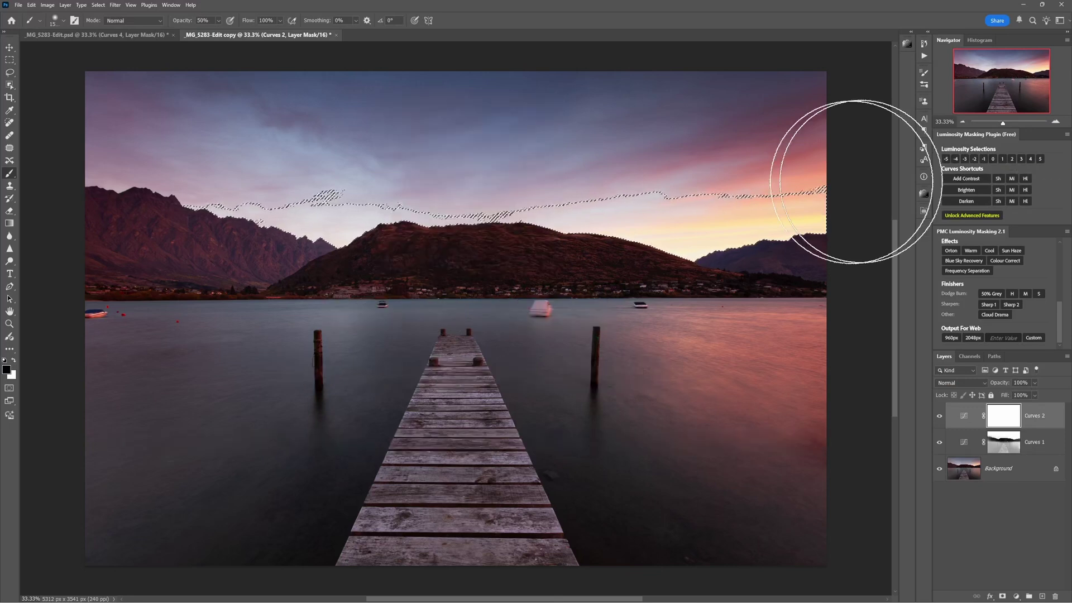
- With a larger brush, paint the Curves 2 brightening out of the sky, refining it in mask view
key("bracketright")
key("bracketright")
key("bracketright")
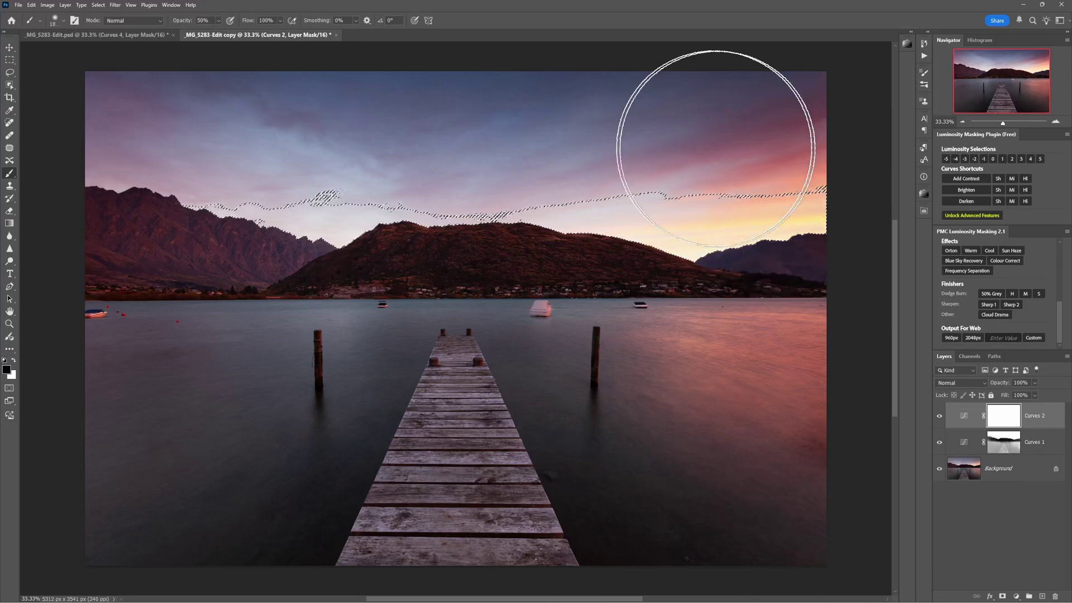
mouse_move(715, 148)
left_mouse_down()
mouse_move(488, 138)
mouse_move(716, 148)
mouse_move(463, 140)
mouse_move(330, 151)
mouse_move(290, 172)
mouse_move(199, 146)
mouse_move(363, 155)
mouse_move(149, 136)
mouse_move(658, 203)
mouse_move(758, 156)
mouse_move(633, 194)
mouse_move(718, 153)
mouse_move(157, 149)
mouse_move(476, 187)
left_mouse_up()
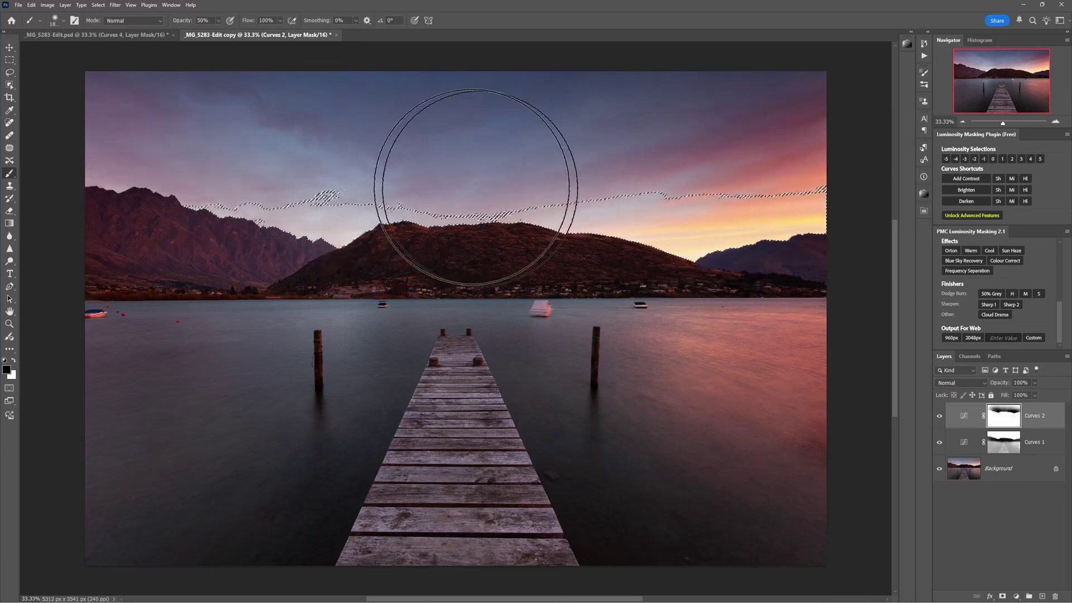
left_click(1012, 424, "alt")
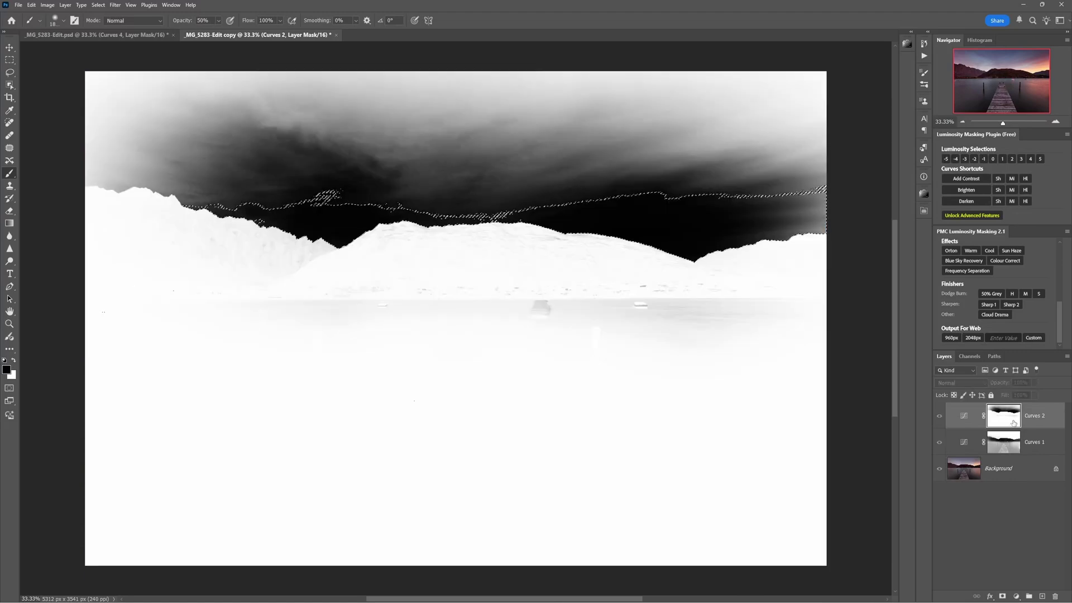
mouse_move(735, 163)
left_mouse_down()
mouse_move(767, 146)
mouse_move(594, 120)
mouse_move(268, 137)
mouse_move(424, 149)
left_mouse_up()
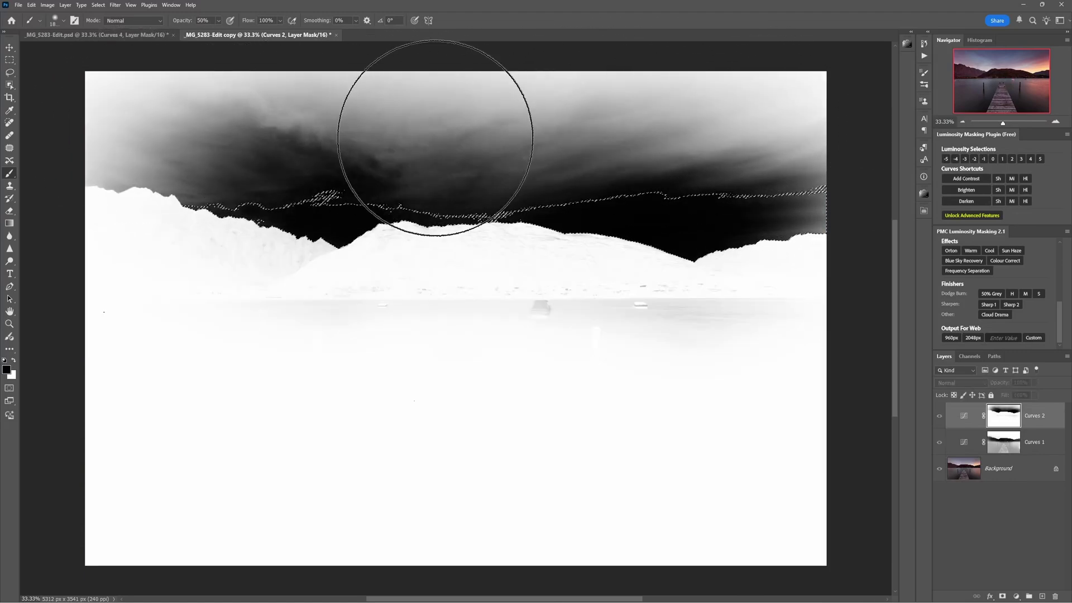
- Return to the colour image and toggle Curves 2 to compare before and after
left_click(966, 420)
left_click(940, 418)
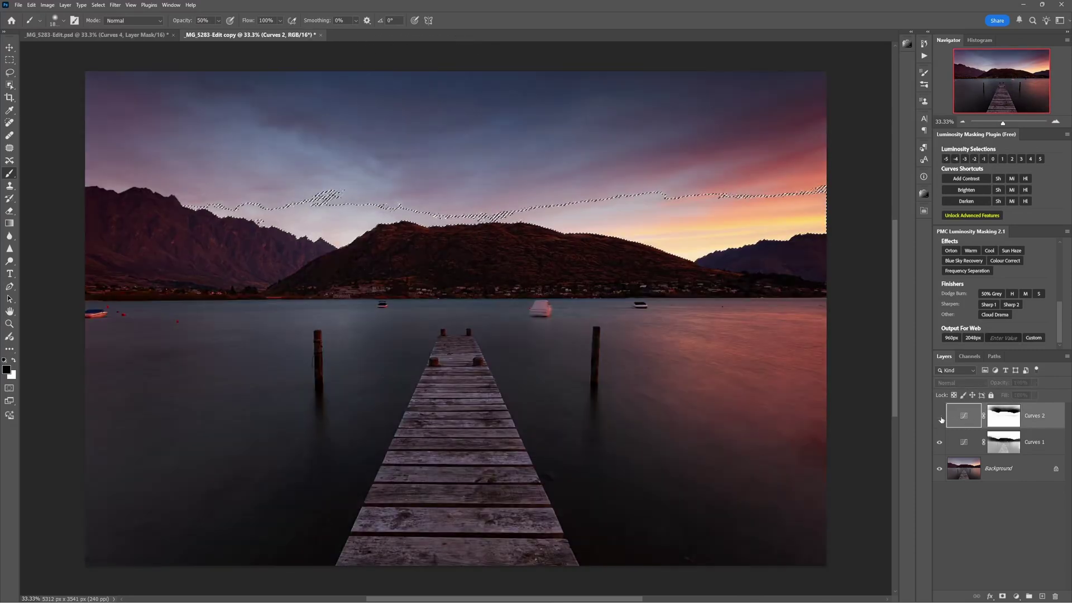
left_click(940, 418)
left_click(940, 417)
left_click(940, 418)
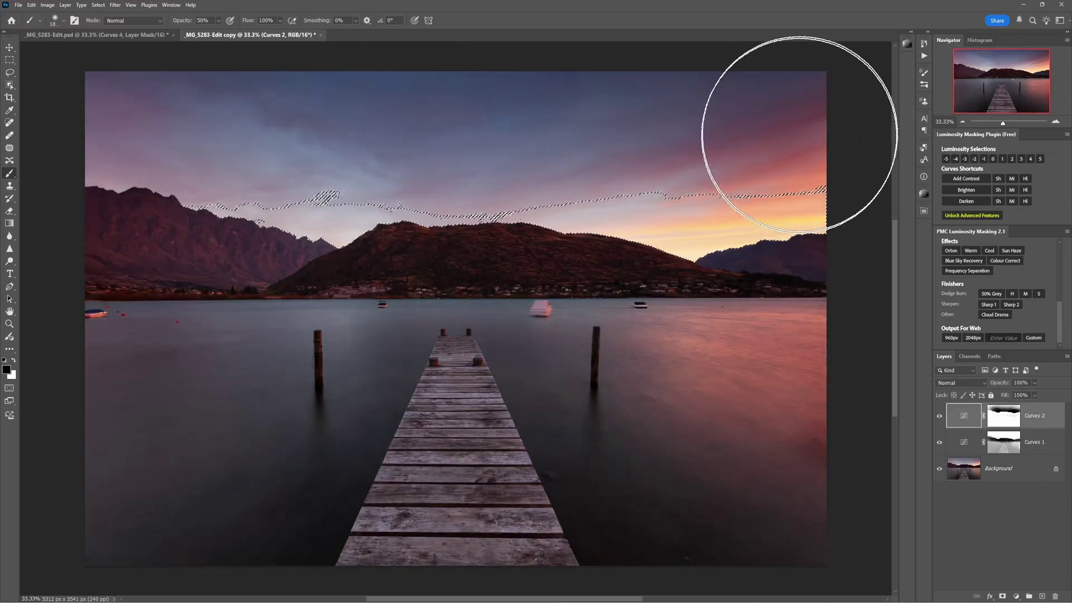
- Zoom out to 25%, load the Highlights 1 luminosity selection, and compare Curves 2 on and off
left_click(961, 123)
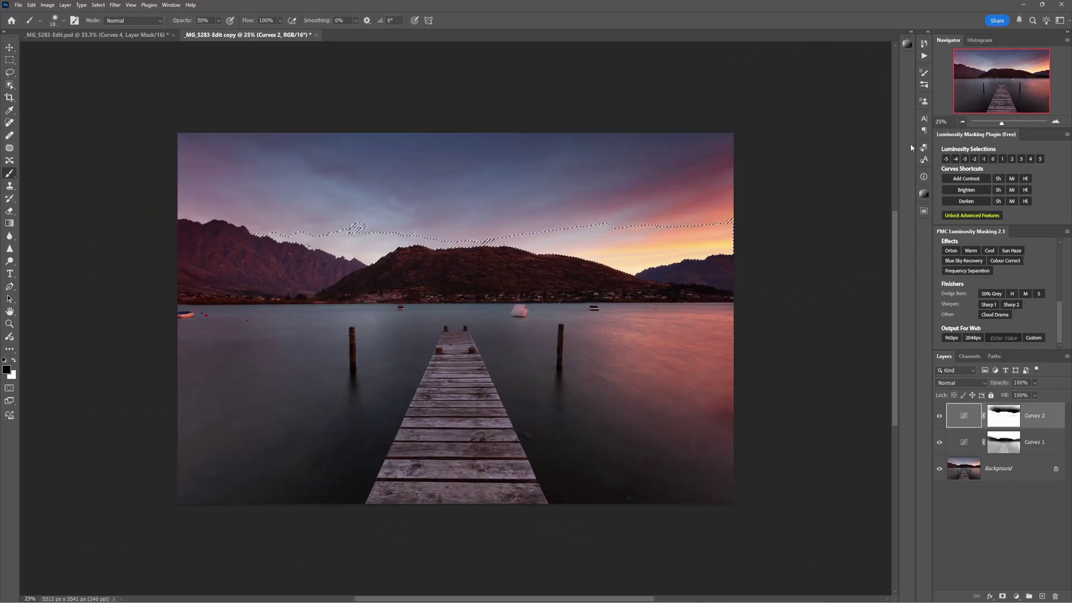
left_click(1002, 160)
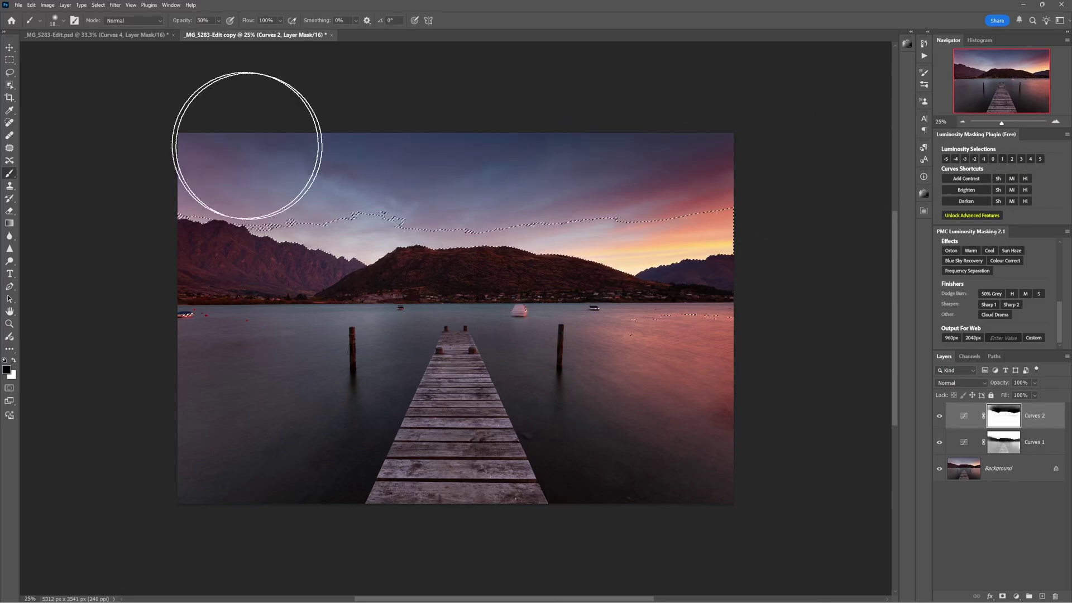
left_click(939, 417)
left_click(940, 418)
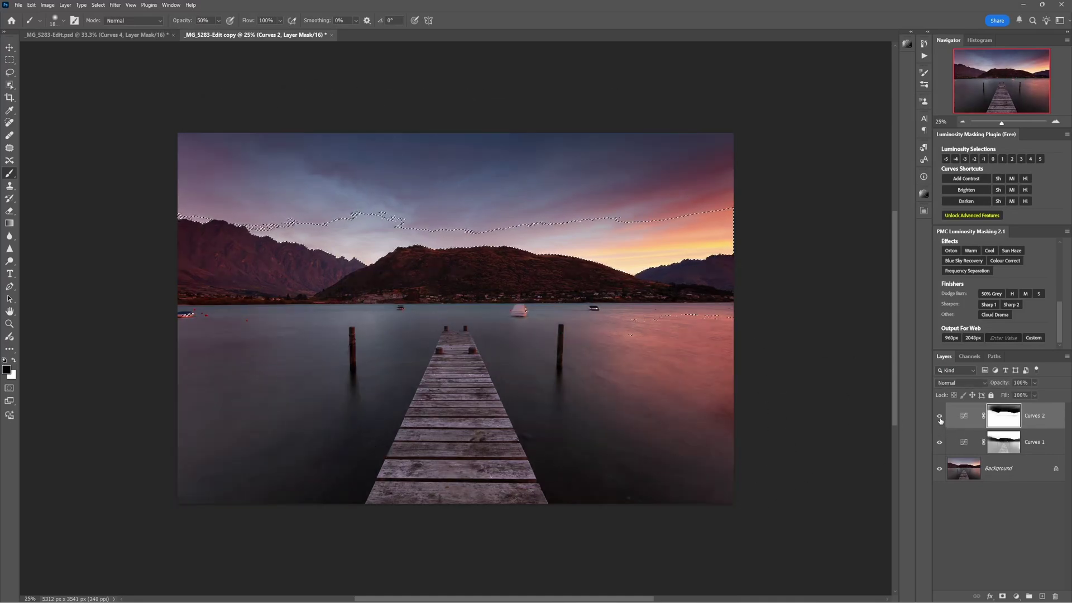
left_click(939, 418)
left_click(940, 417)
left_click(939, 418)
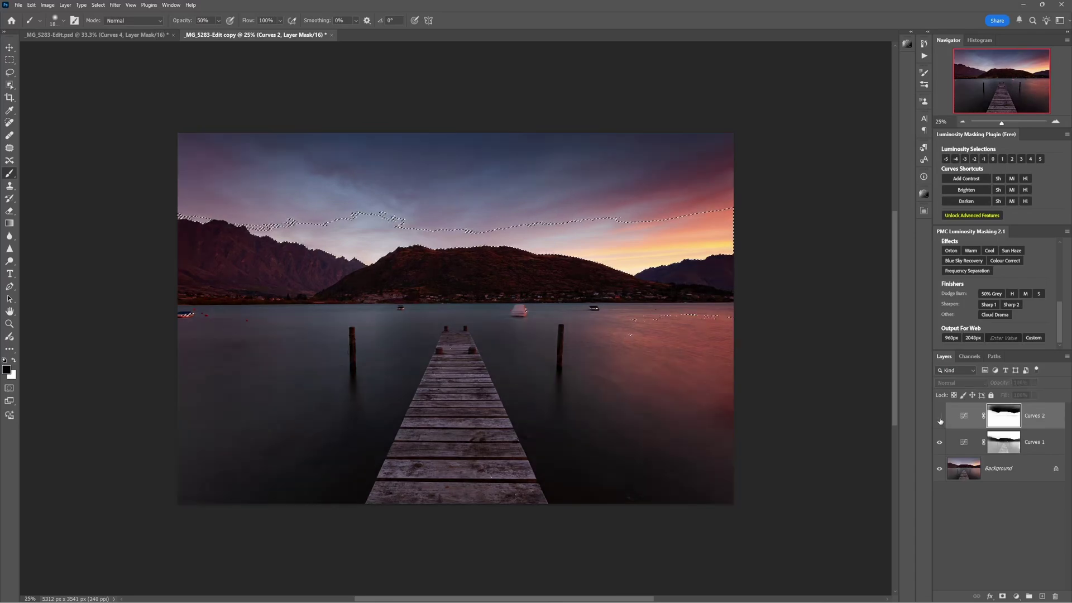
left_click(940, 417)
- Paint Curves 2 onto the right-side water and hold it back from the pier and lower water
left_click_drag(642, 407, 682, 406)
key("bracketright")
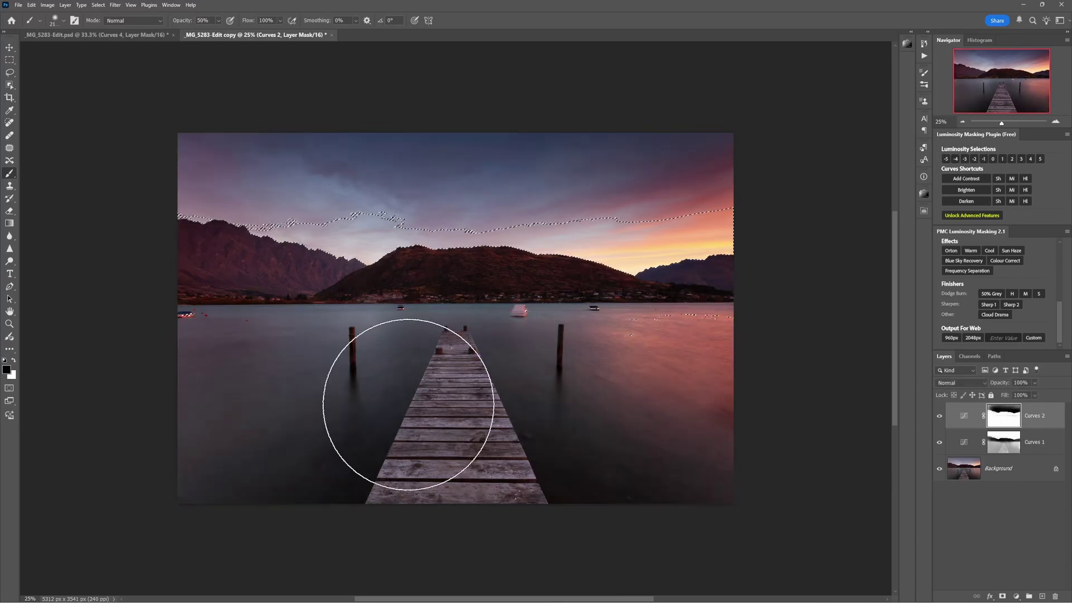
left_click_drag(424, 399, 486, 395)
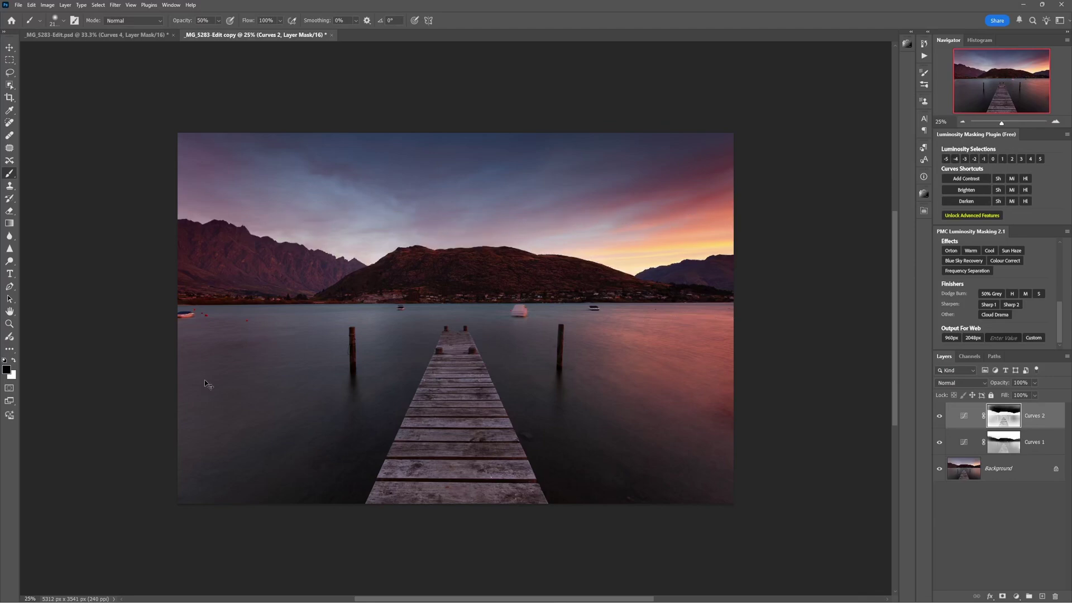
mouse_move(204, 384)
left_mouse_down()
mouse_move(210, 404)
mouse_move(201, 398)
mouse_move(259, 455)
mouse_move(594, 461)
left_mouse_up()
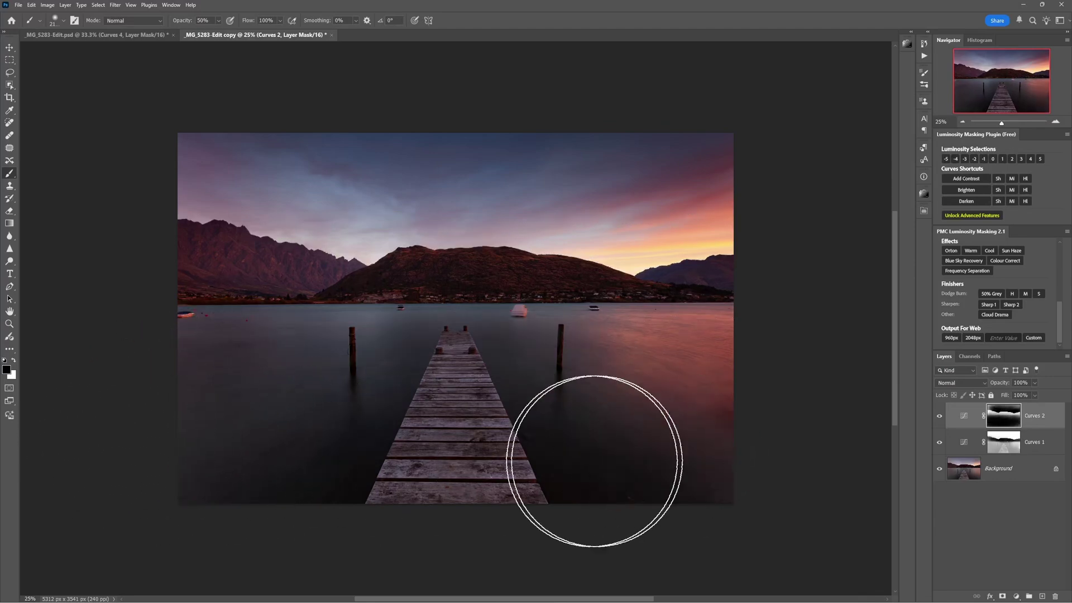
key("bracketleft")
key("bracketleft")
key("bracketleft")
key("bracketleft")
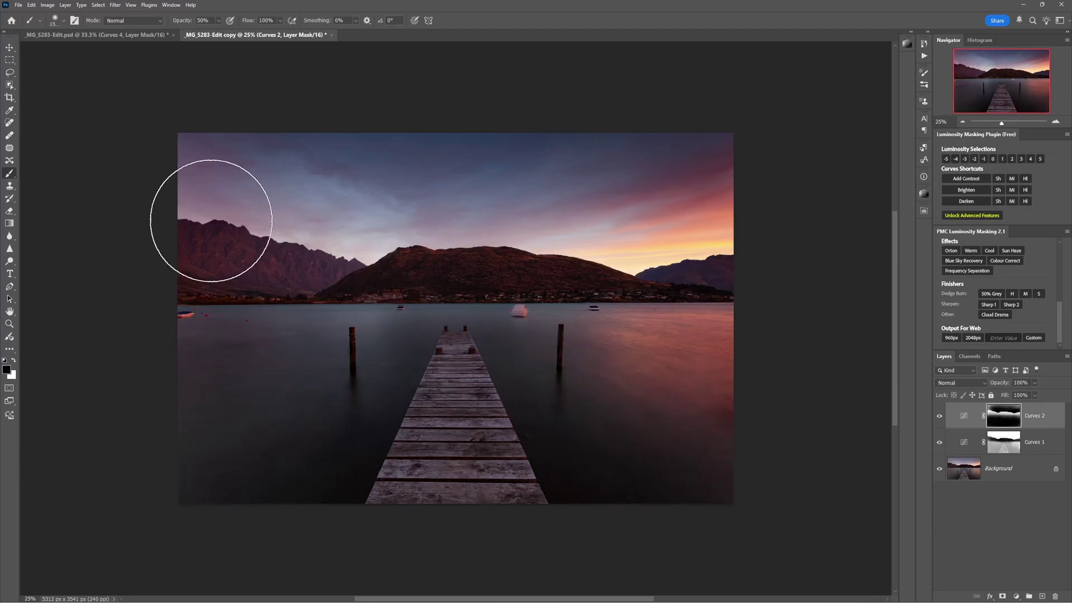
key("bracketleft")
key("bracketleft")
key("bracketleft")
key("bracketleft")
key("bracketleft")
key("bracketleft")
left_click(940, 417)
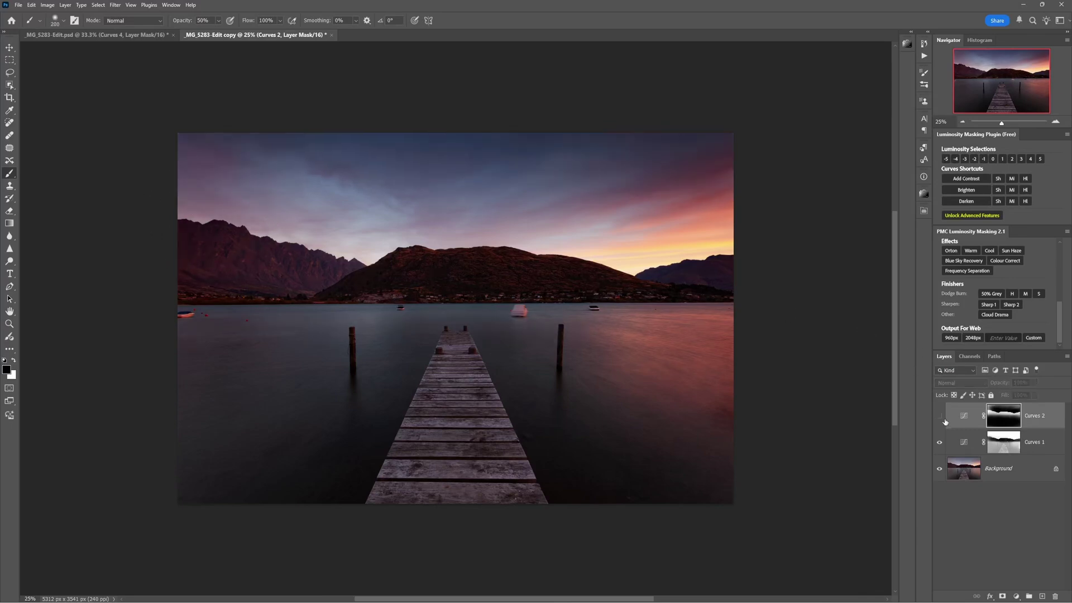
left_click(940, 416)
left_click(940, 417)
left_click(940, 416)
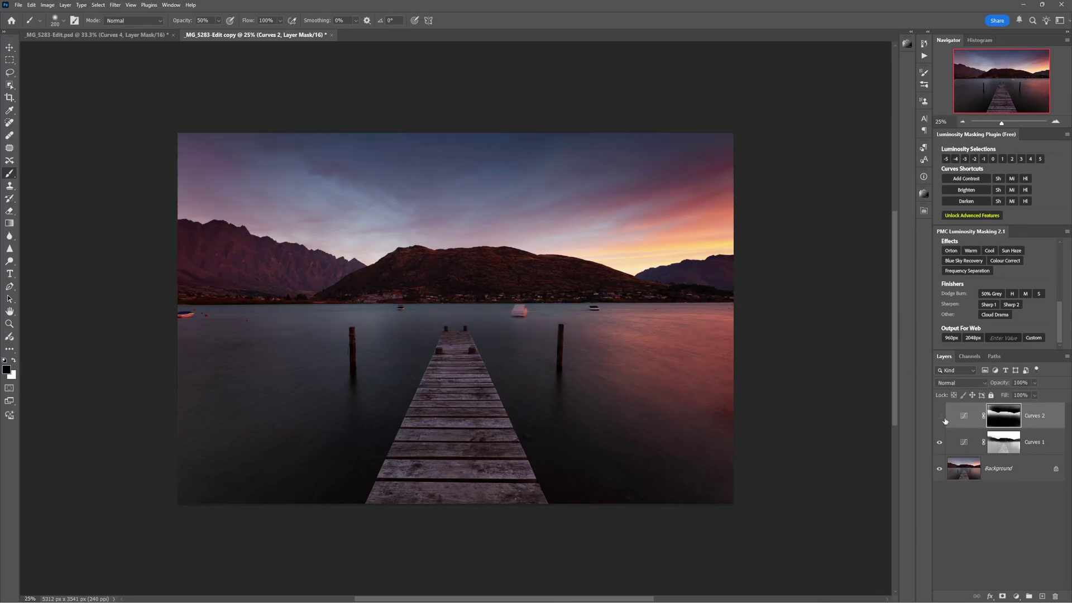
left_click(944, 418)
left_click(944, 418)
left_click(943, 418)
- With a larger brush, tone down Curves 2 across the upper sky at 50% opacity and compare
key("bracketright")
key("bracketright")
key("bracketright")
key("bracketright")
key("bracketright")
key("bracketright")
key("bracketright")
key("bracketright")
key("bracketright")
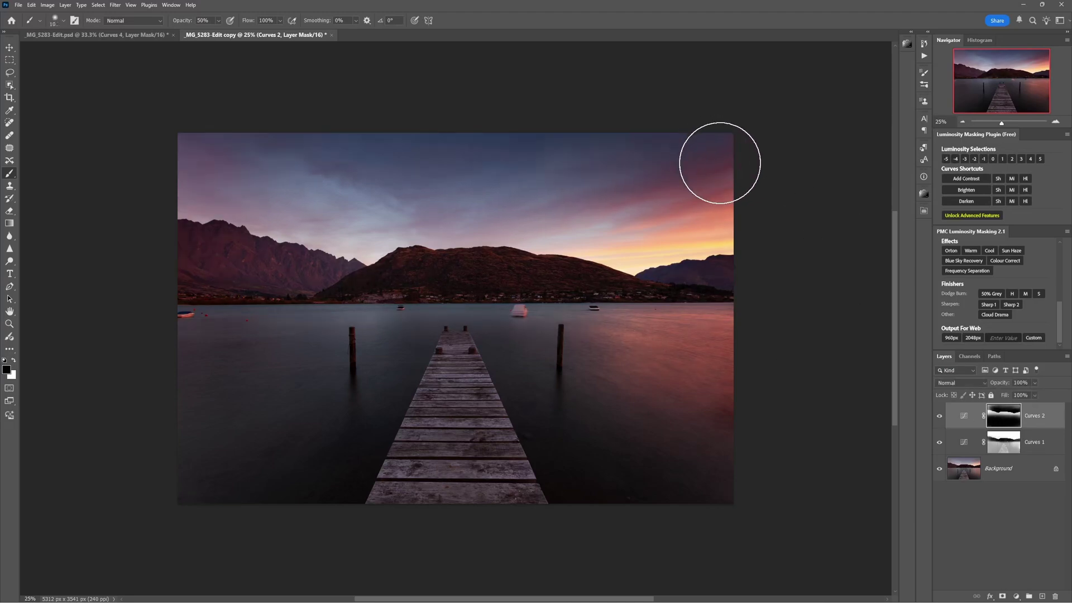
mouse_move(735, 146)
left_mouse_down()
mouse_move(201, 134)
mouse_move(727, 172)
left_mouse_up()
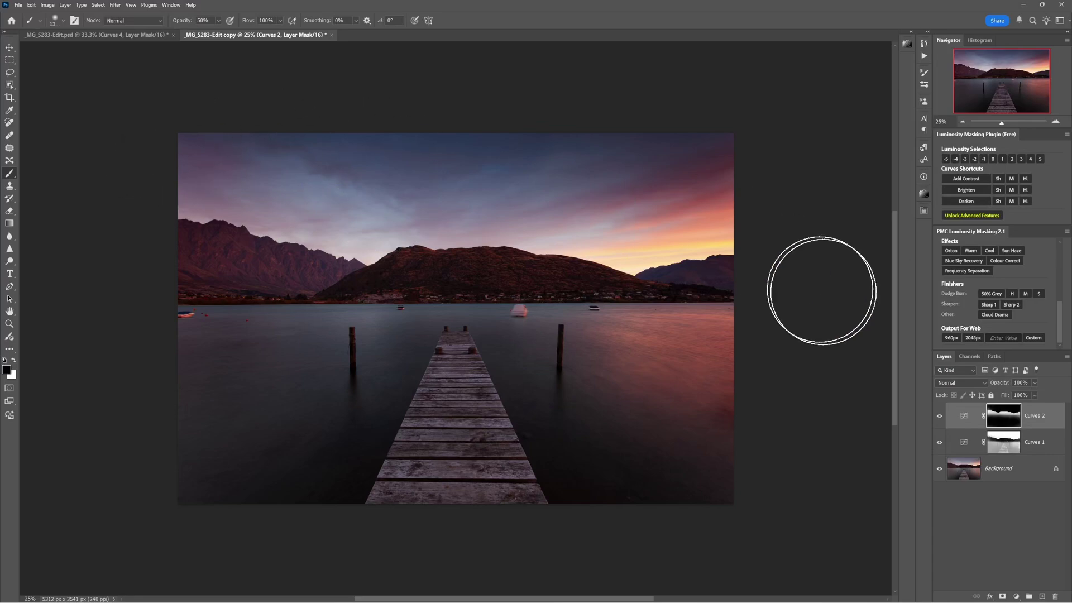
left_click(940, 416)
left_click(940, 416)
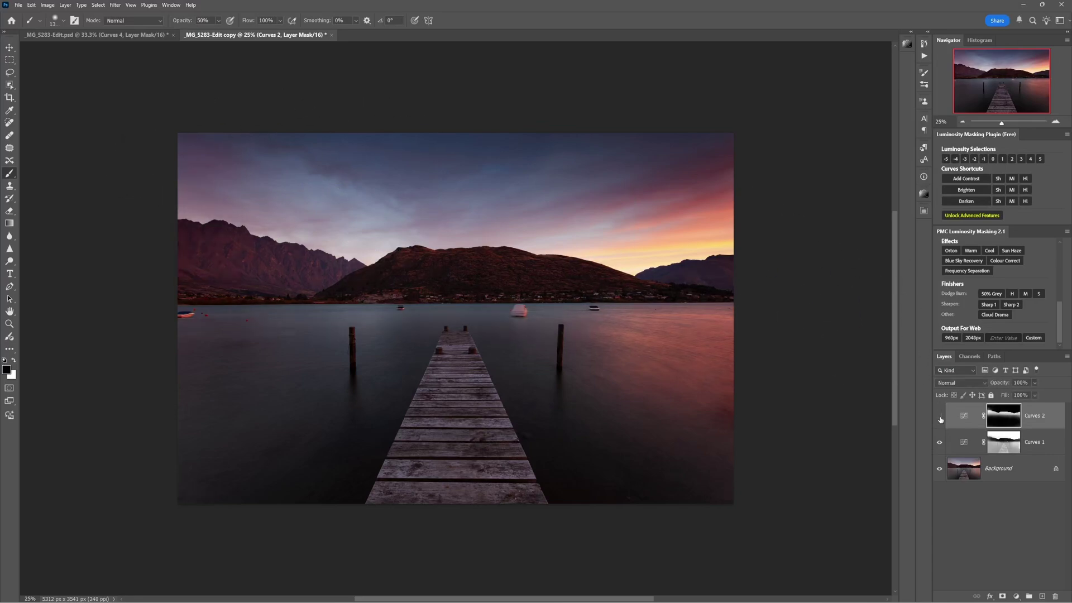
left_click(939, 417)
left_click(939, 418)
left_click(940, 418)
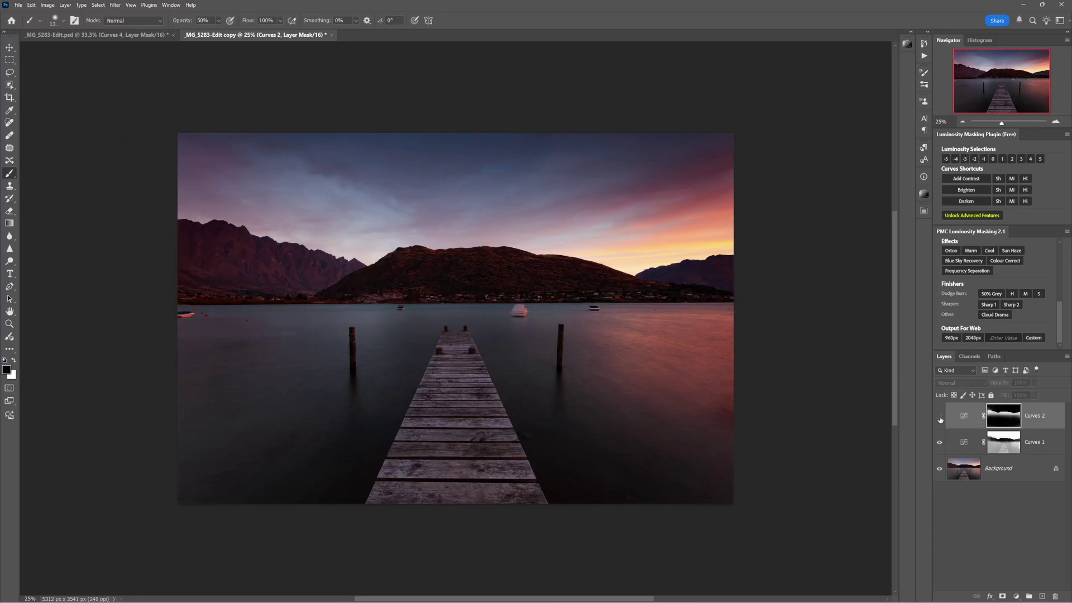
left_click(939, 418)
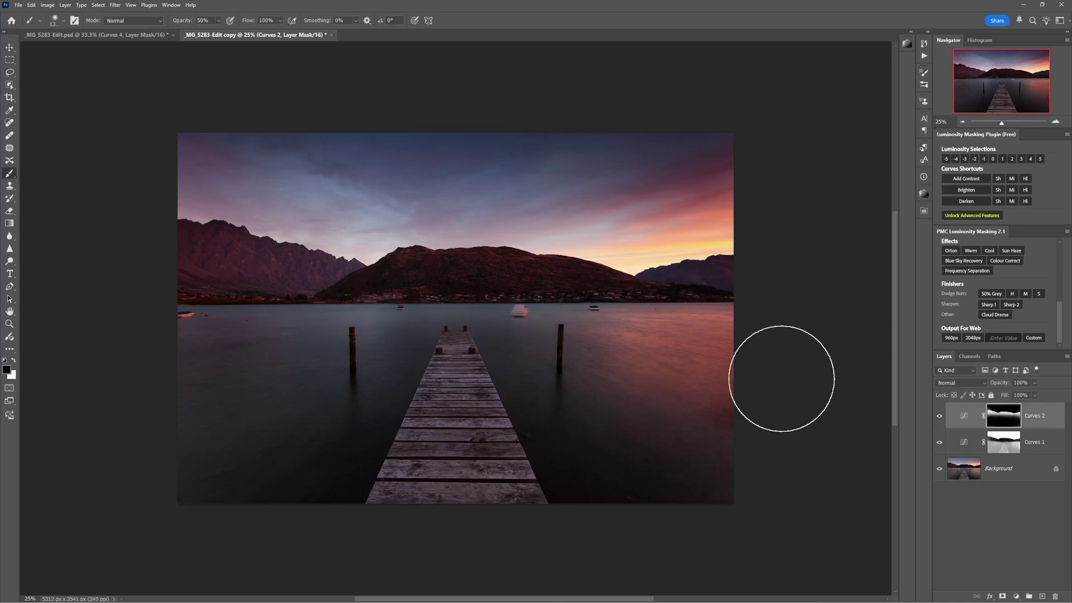
- Add Curves 3 and shape an S contrast curve, raising the upper point to Input 132/Output 169
left_click(1015, 597)
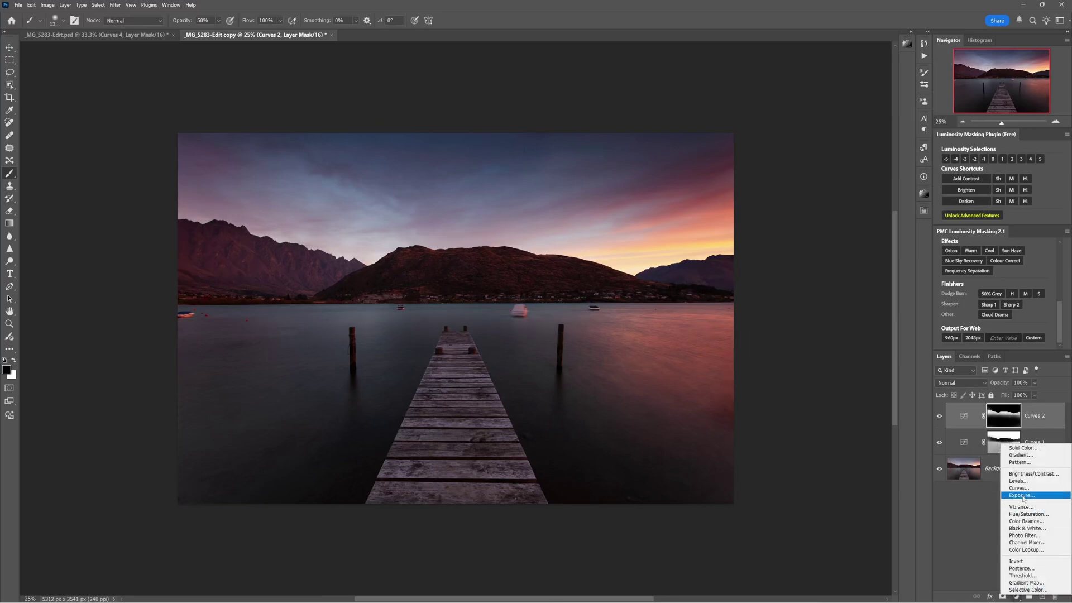
left_click(1021, 487)
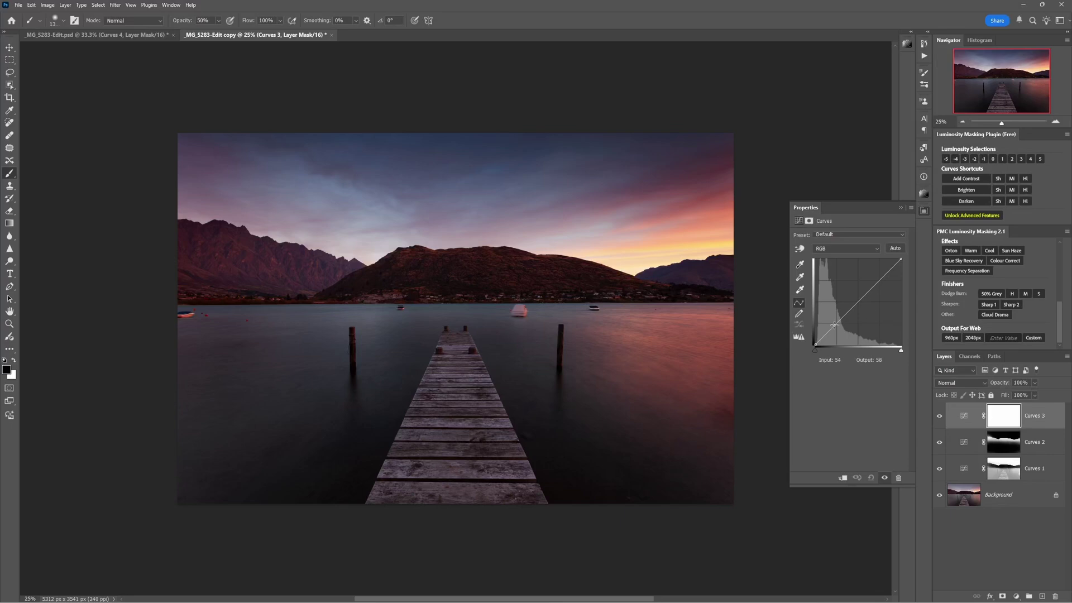
left_click_drag(834, 325, 835, 328)
left_click_drag(879, 284, 875, 272)
left_click_drag(833, 329, 835, 329)
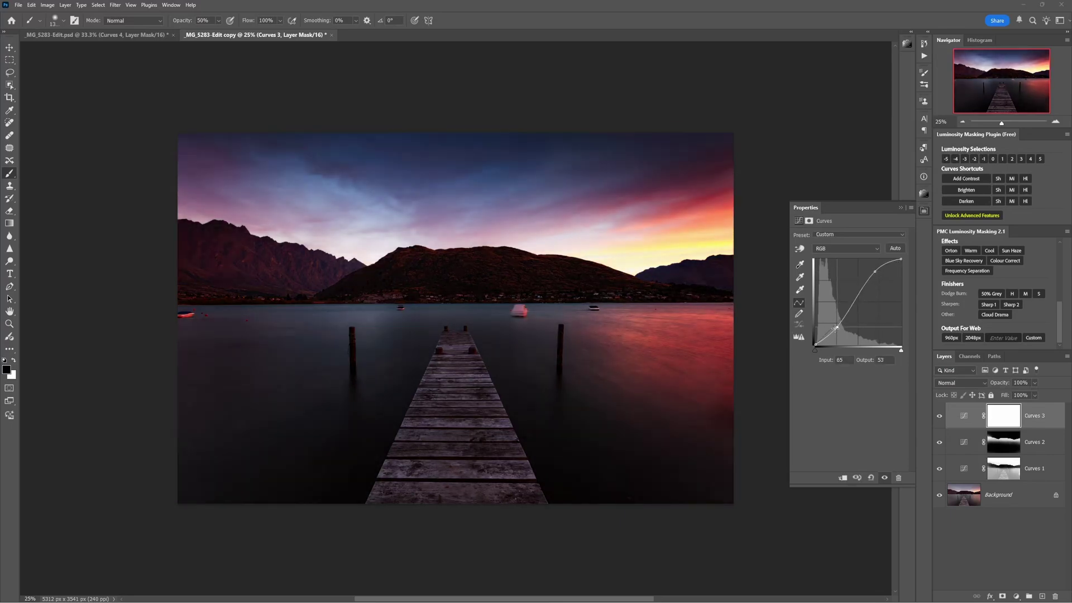
left_click_drag(873, 274, 825, 335)
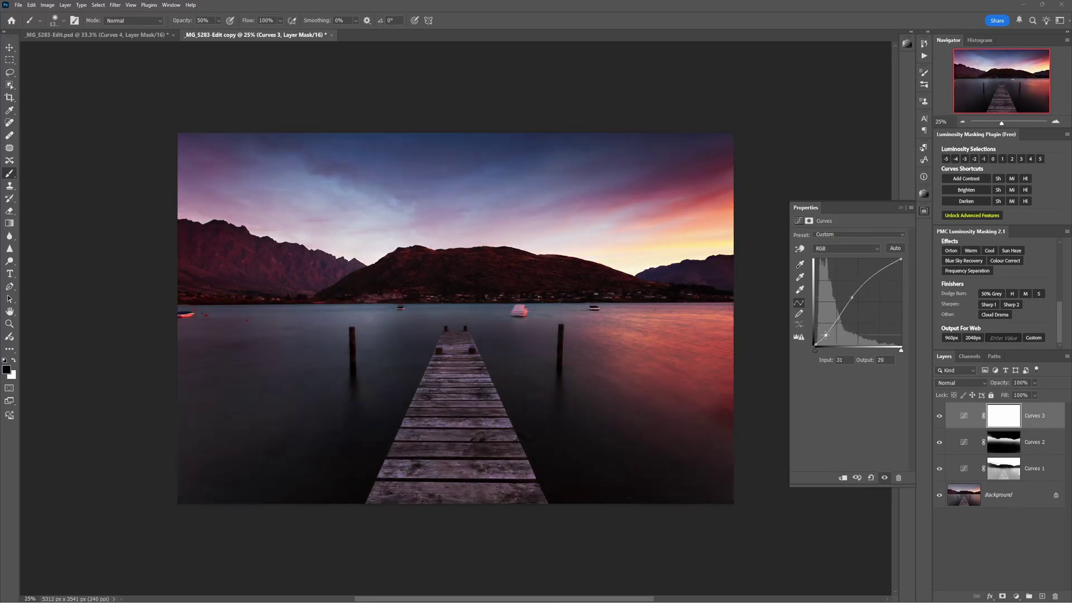
left_click_drag(854, 298, 859, 289)
- Toggle Curves 3 on and off repeatedly to compare the photo before and after
left_click(940, 415)
left_click(939, 416)
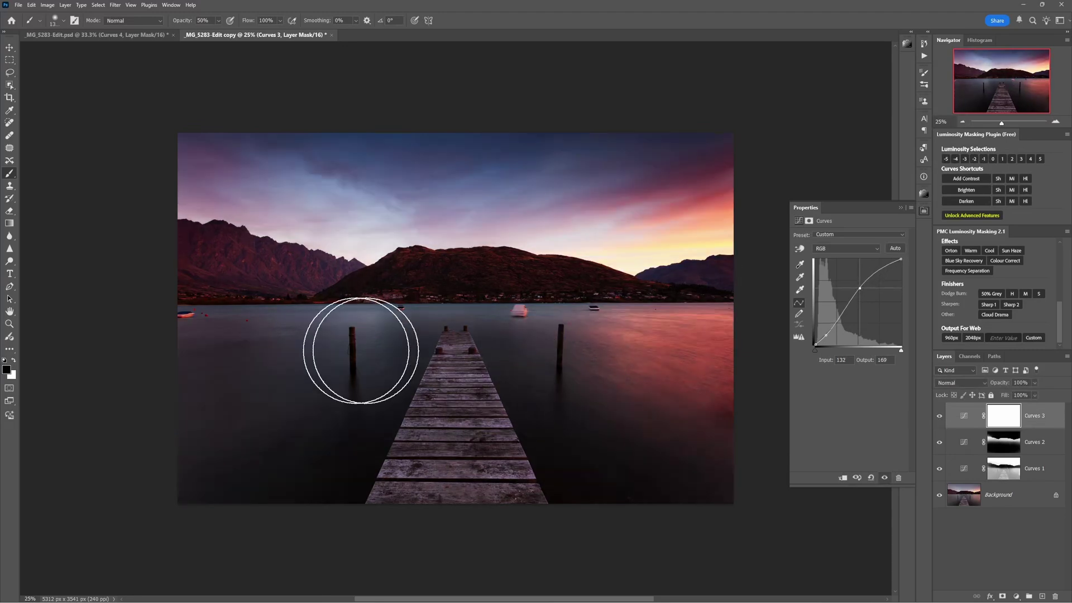
left_click(939, 416)
left_click(940, 416)
left_click(940, 416)
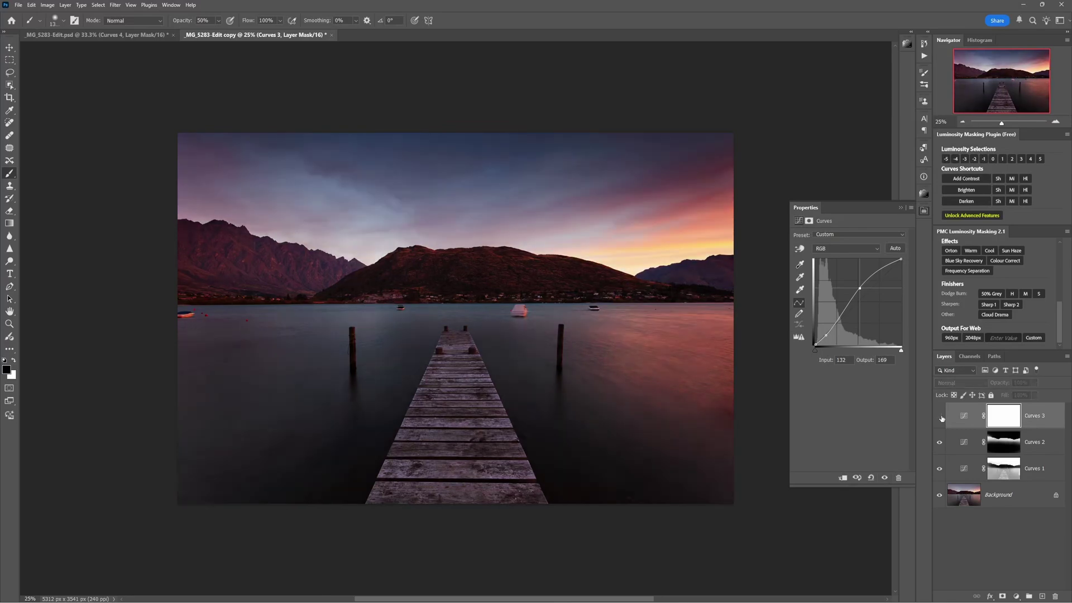
left_click(939, 416)
left_click(939, 416)
left_click(940, 416)
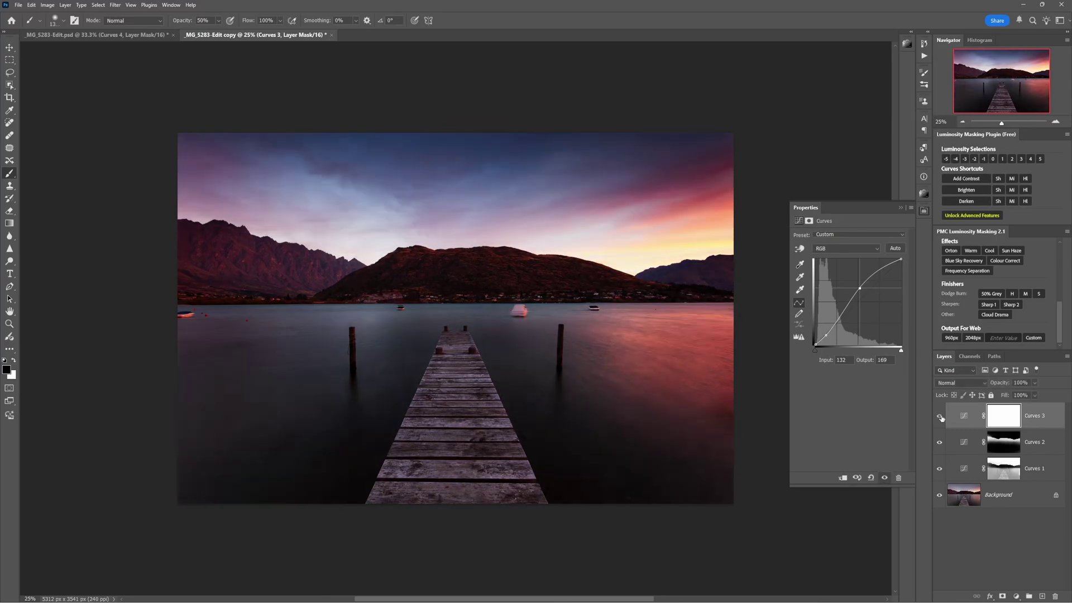
left_click(939, 416)
left_click(939, 416)
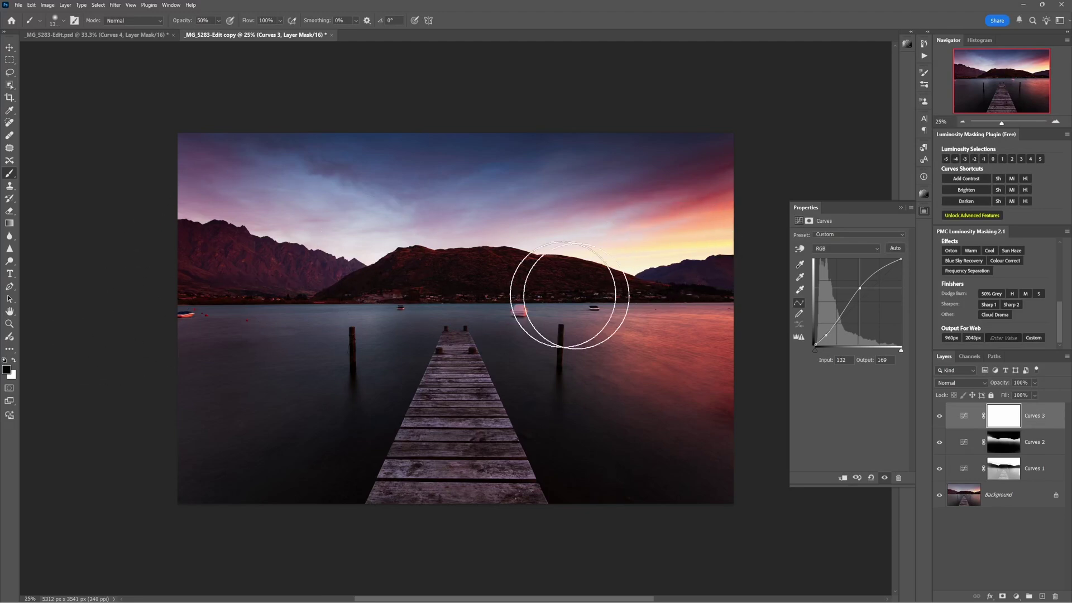
- Load luminosity selection 4, paint black at 50% opacity on the Curves 3 mask over the sky, then deselect
key("ctrl+2")
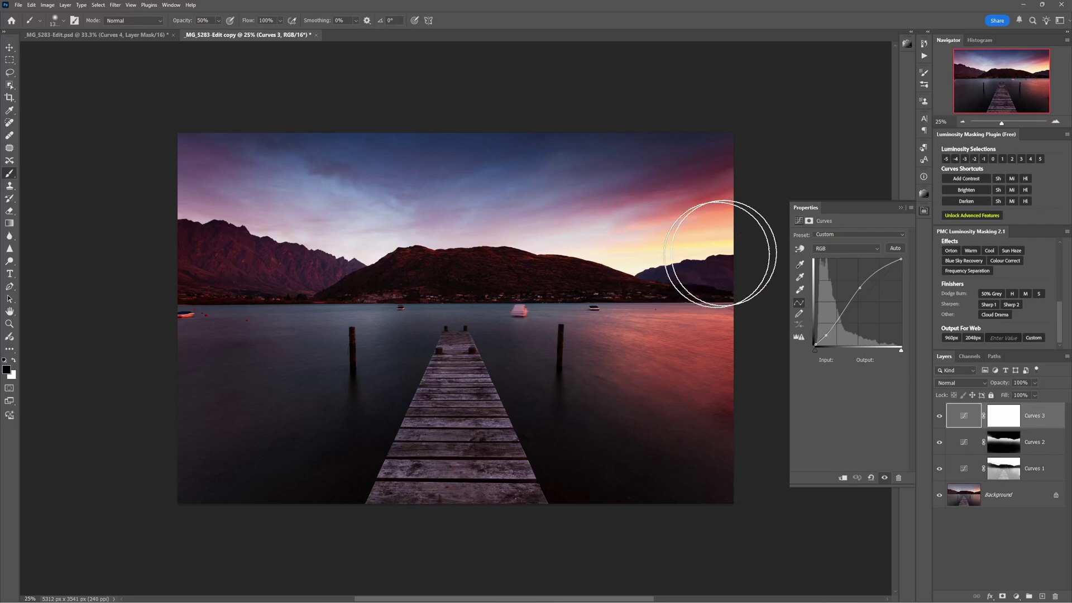
left_click(1031, 159)
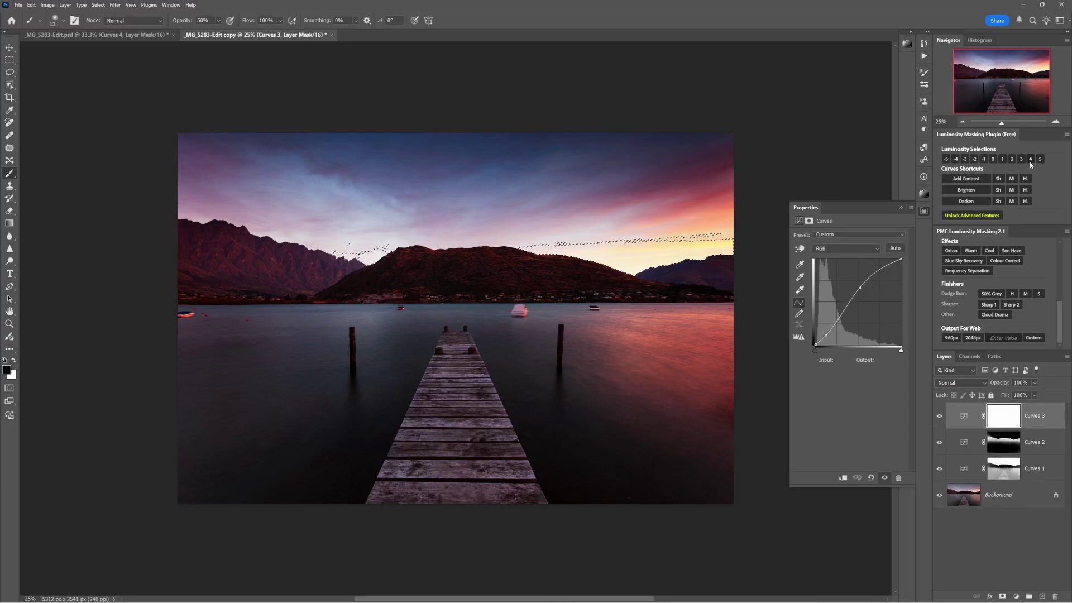
mouse_move(726, 235)
left_mouse_down()
mouse_move(568, 251)
mouse_move(466, 236)
mouse_move(290, 232)
mouse_move(383, 232)
mouse_move(249, 215)
mouse_move(338, 234)
mouse_move(713, 246)
left_mouse_up()
key("ctrl+d")
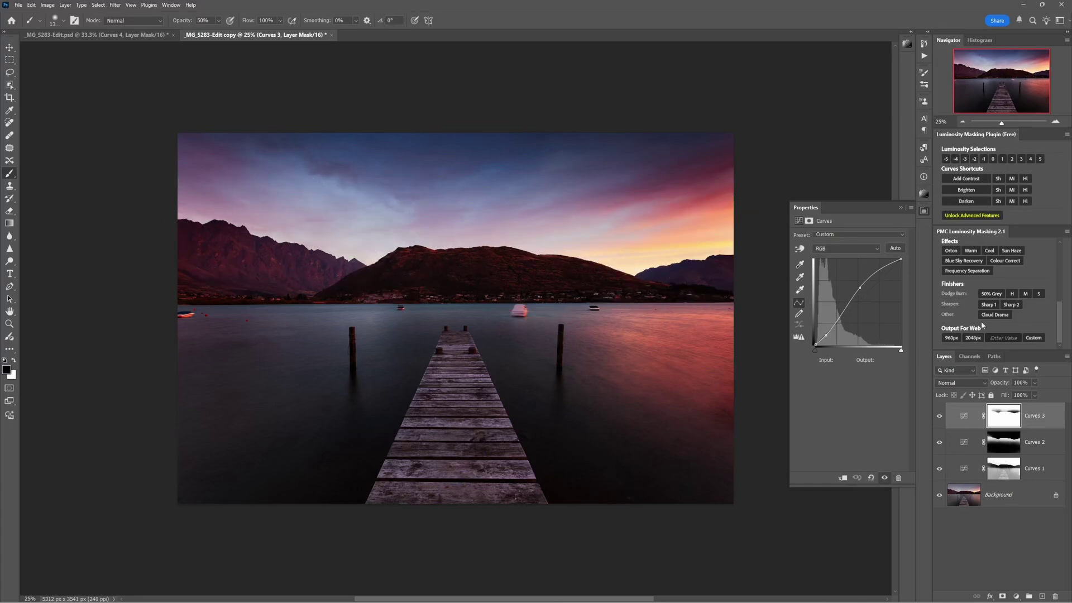
- Zoom to 50% on the right side and compare Curves 3 with its mask disabled and enabled
left_click(1056, 121)
left_click(1055, 121)
left_click_drag(689, 237, 371, 299)
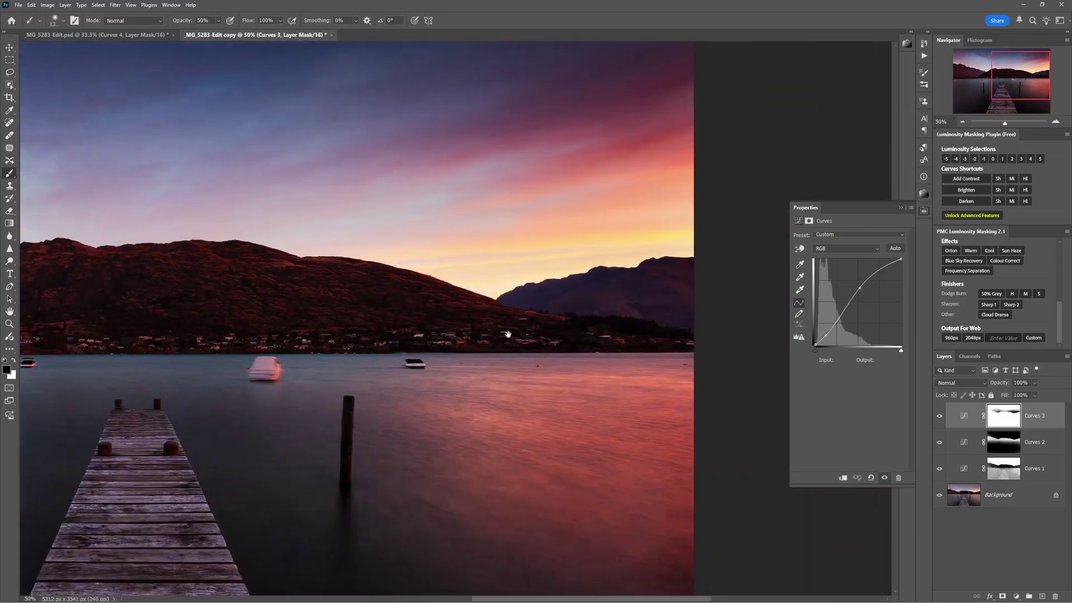
left_click(940, 416)
left_click(1008, 420, "shift")
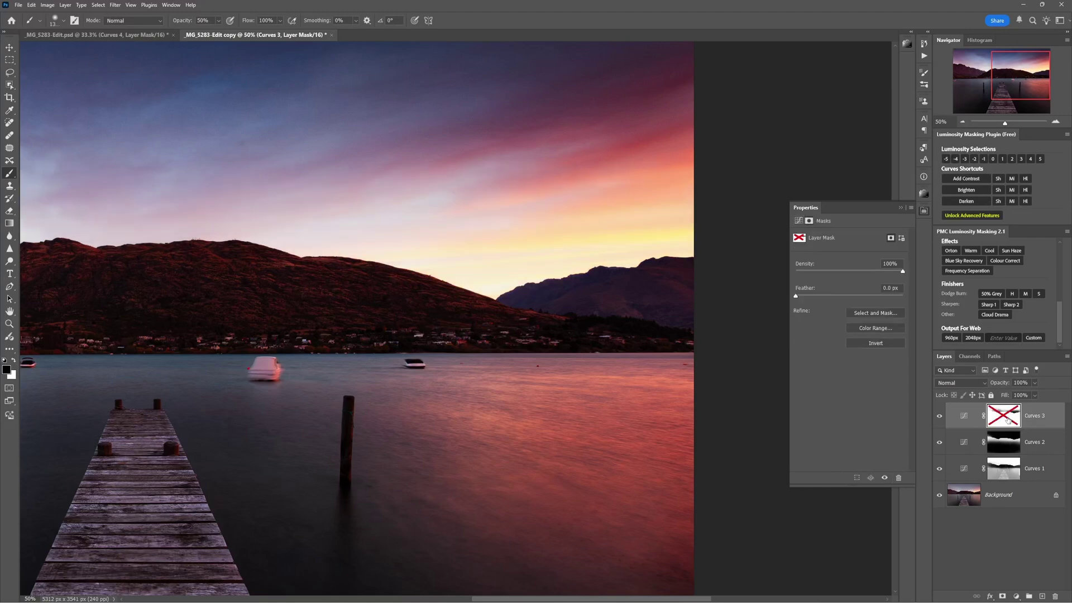
left_click(1008, 421, "shift")
left_click(1008, 420, "shift")
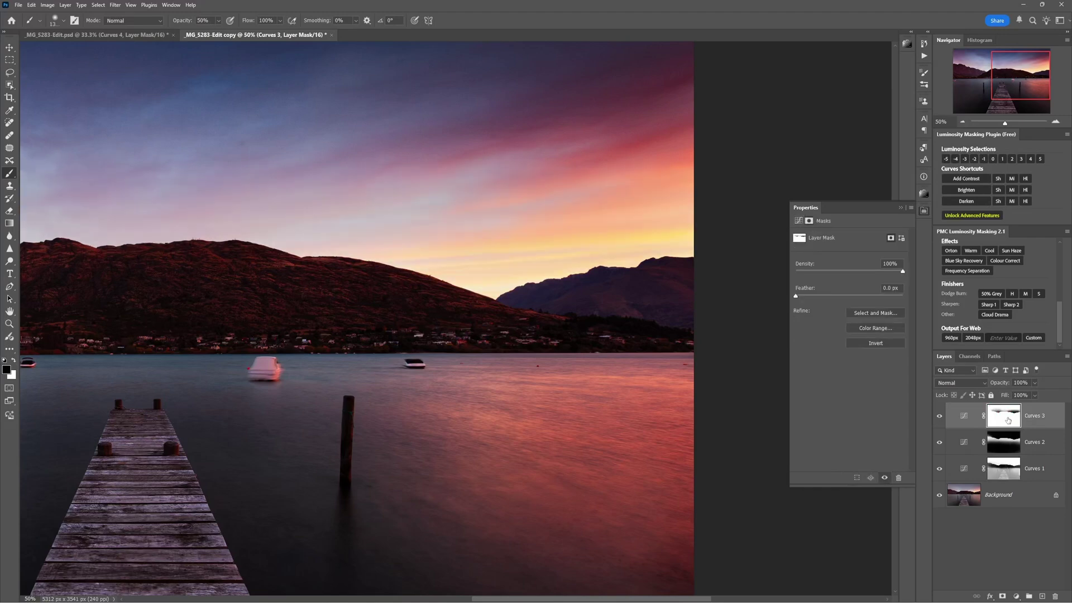
left_click(1008, 421, "shift")
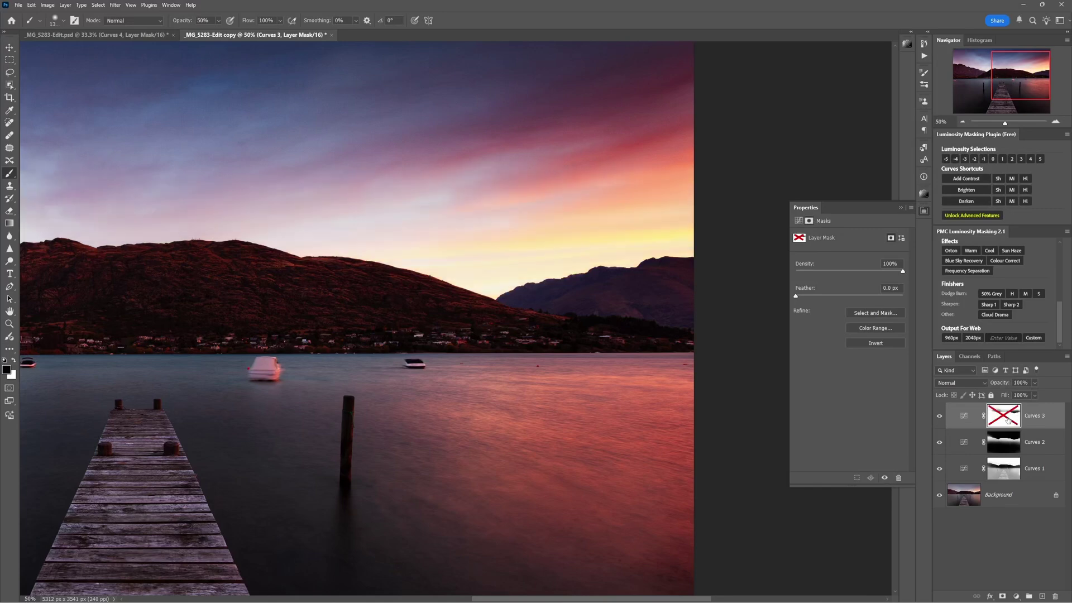
left_click(1008, 420, "shift")
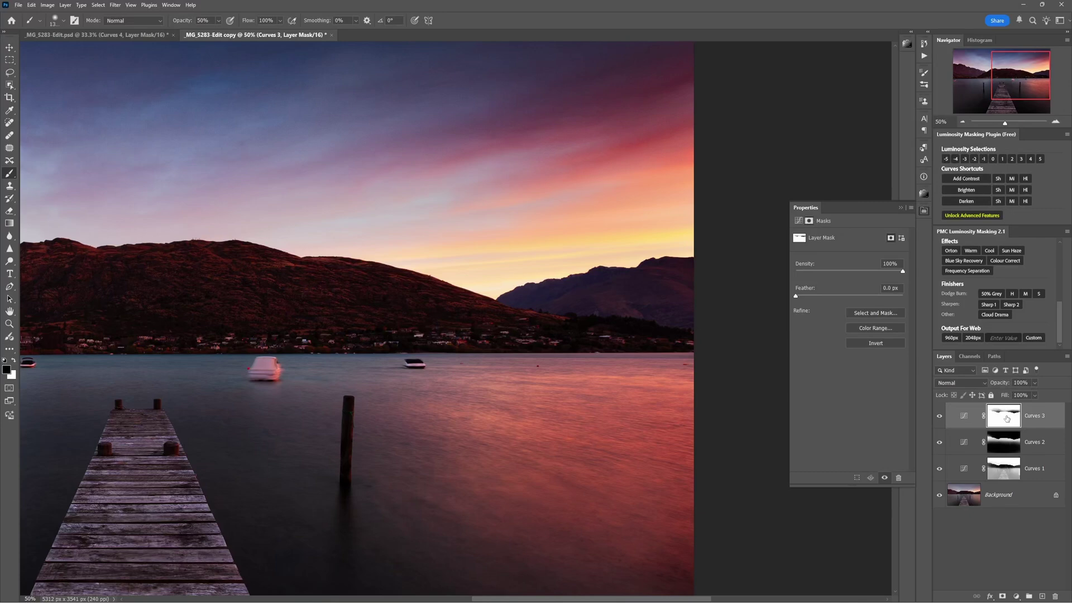
- Inspect the Curves 3 mask alone, shrink the brush to 175, then return to the colour photo
left_click(1007, 419, "alt")
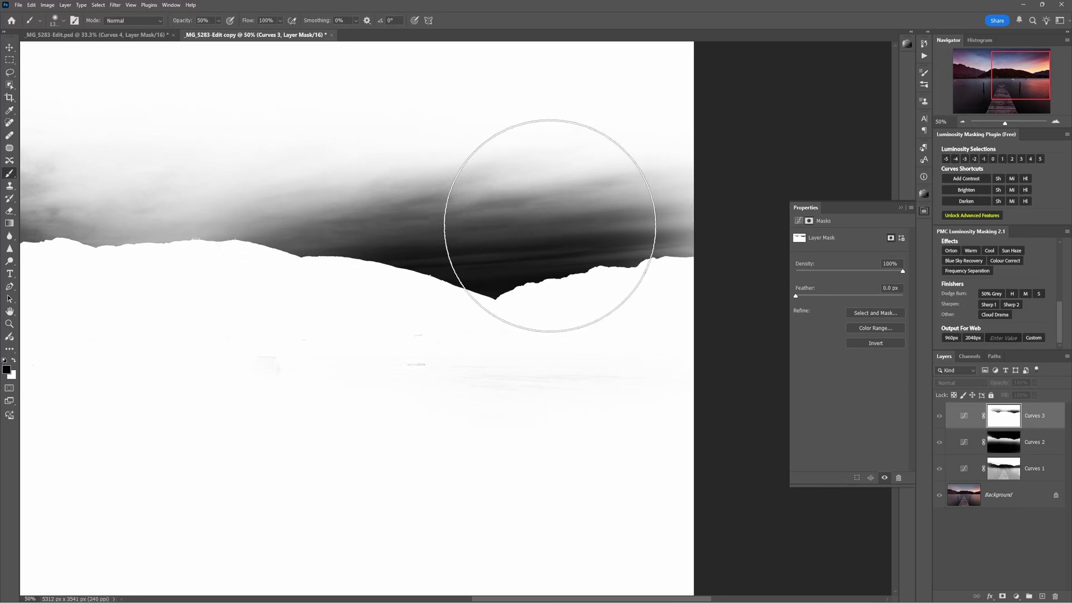
key("bracketleft")
key("bracketleft")
key("bracketleft")
key("bracketleft")
key("bracketleft")
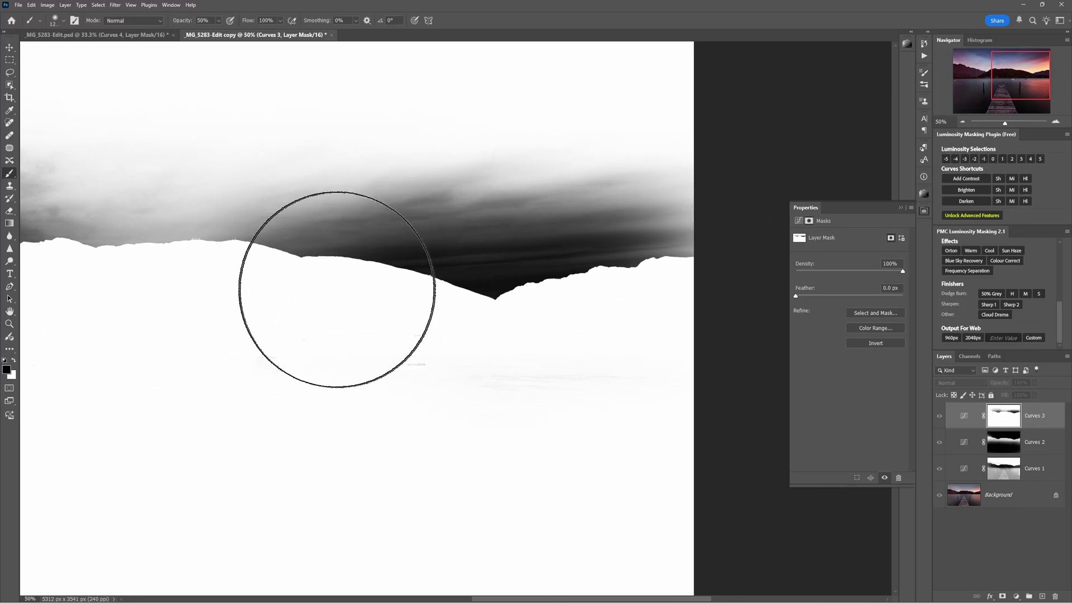
key("bracketleft")
key("bracketleft")
key("bracketleft")
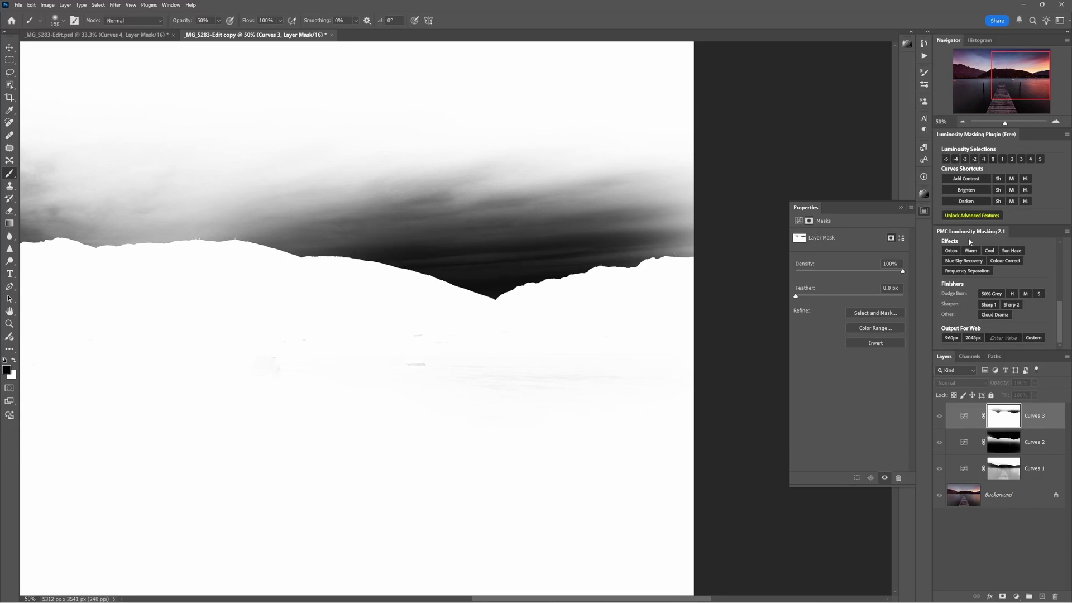
left_click(962, 121)
- Add a Curves 4 layer lifting the midtones to Input 111/Output 163 across the photo
left_click(993, 547)
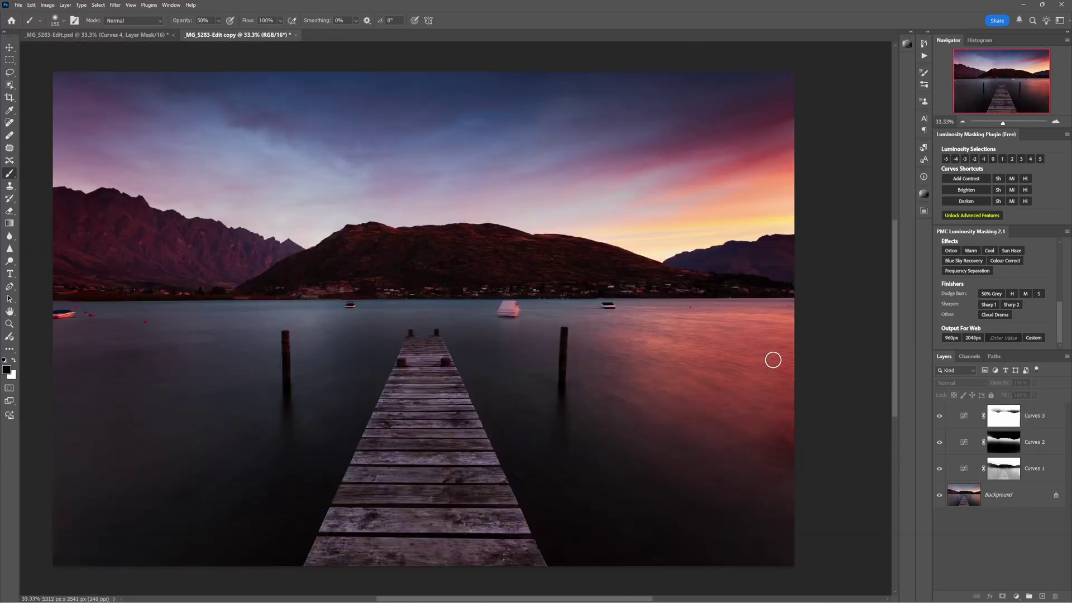
left_click_drag(948, 418, 942, 461)
left_click(1016, 596)
left_click(1027, 487)
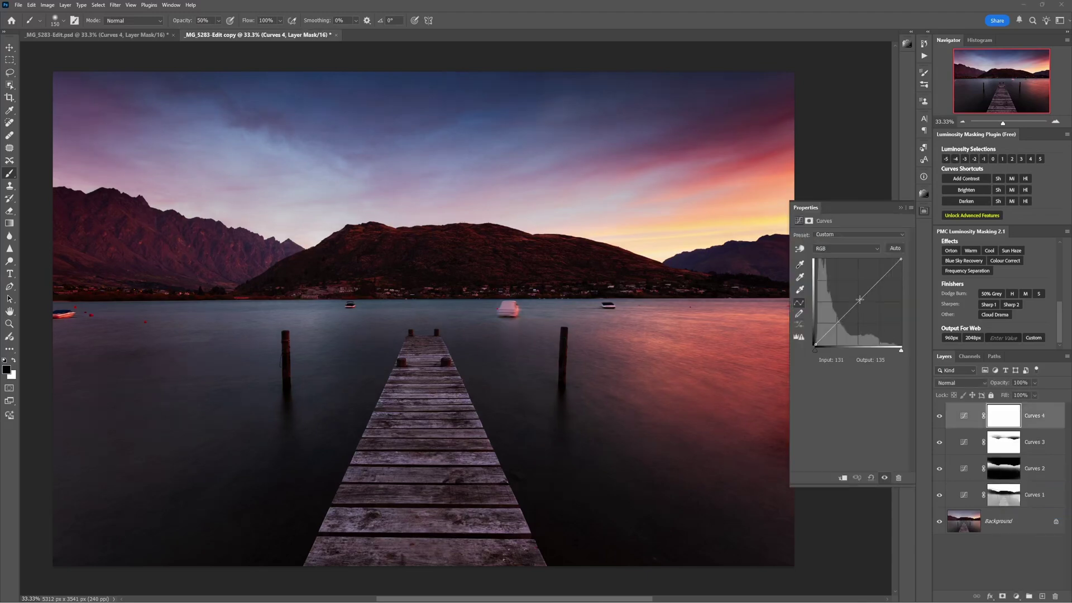
left_click_drag(860, 300, 852, 290)
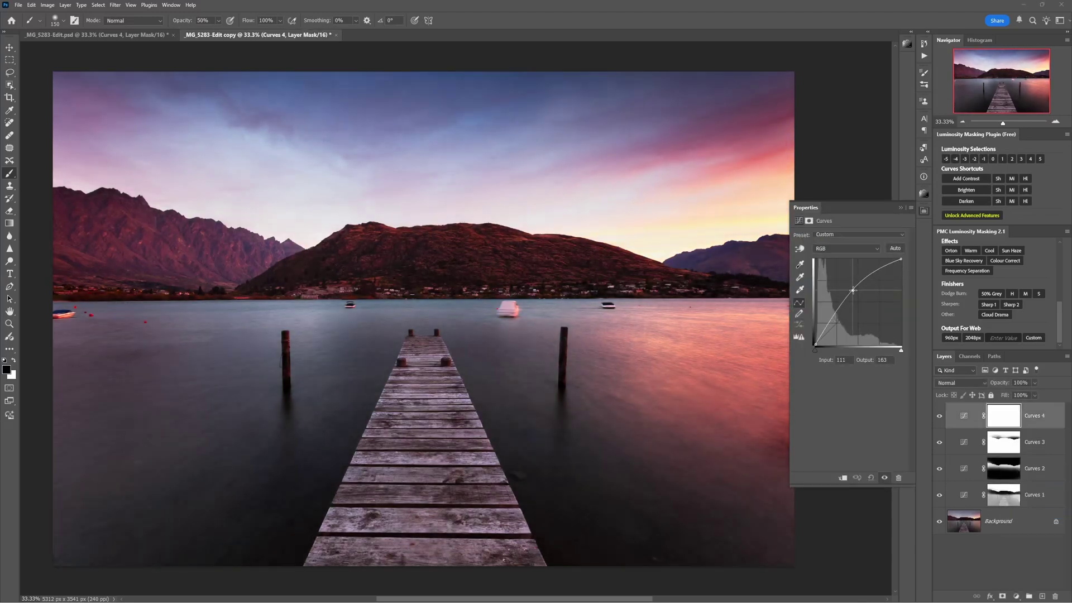
left_click(1003, 422)
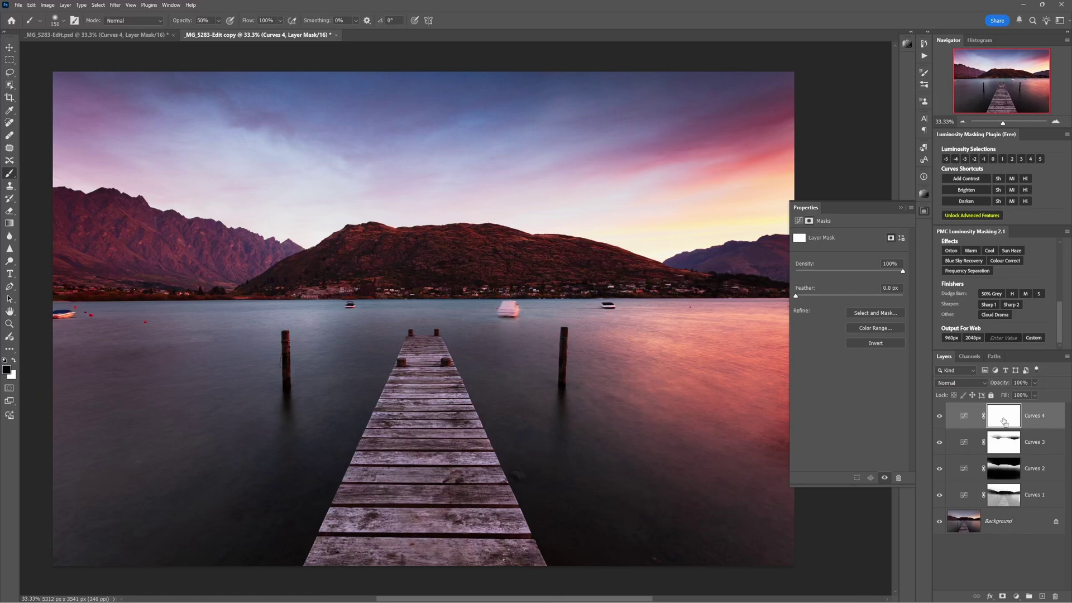
- Invert the Curves 4 mask to black and set a white 600 px brush at 30% opacity
key("ctrl+i")
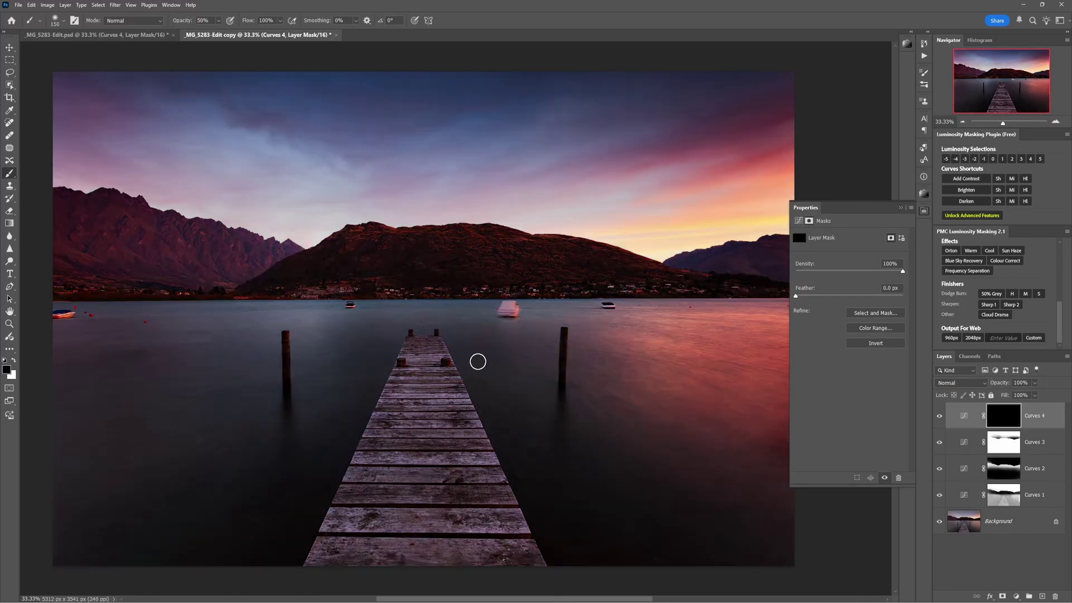
key("x")
key("bracketright")
key("bracketright")
key("bracketright")
key("bracketright")
key("bracketright")
key("bracketright")
key("bracketright")
key("bracketright")
key("bracketright")
key("bracketright")
key("bracketright")
key("bracketright")
key("bracketright")
key("bracketright")
key("bracketright")
key("bracketright")
key("bracketright")
key("bracketright")
key("bracketright")
key("bracketright")
key("bracketright")
key("bracketright")
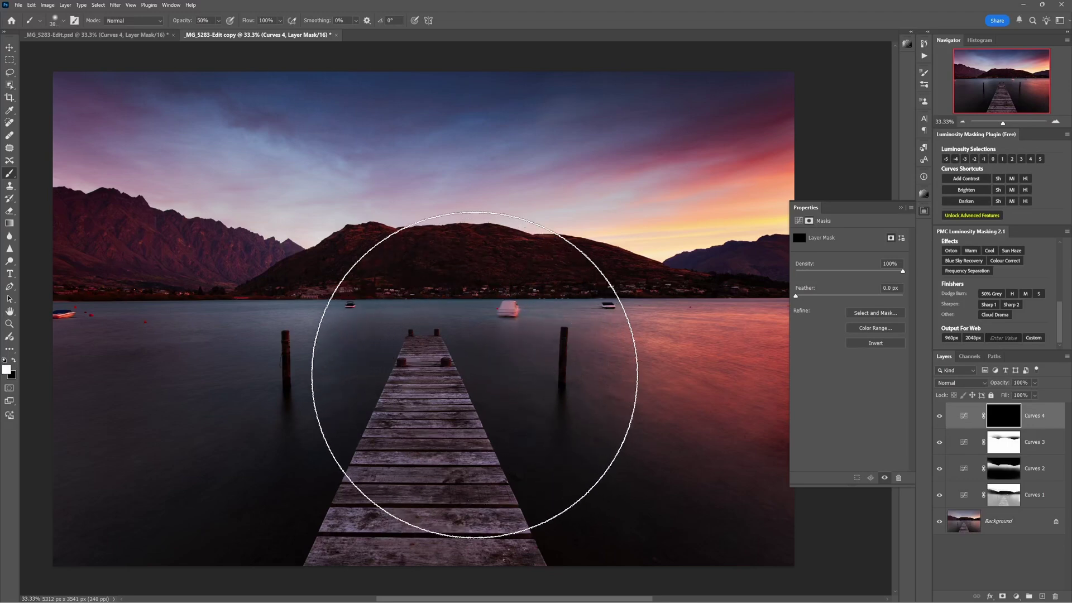
key("3")
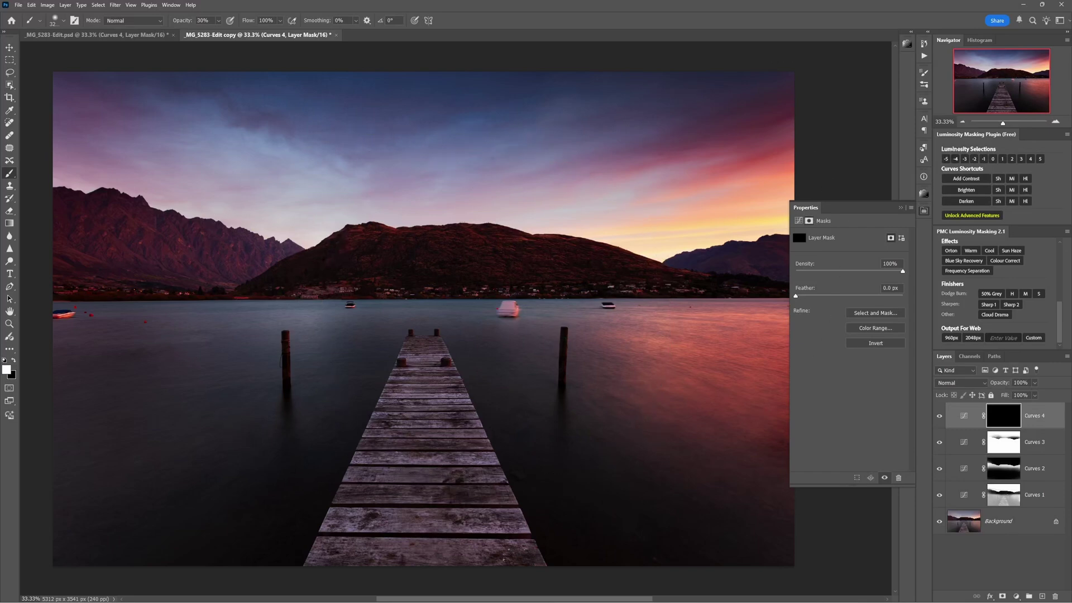
key("ctrl+minus")
mouse_move(441, 328)
left_mouse_down()
mouse_move(441, 313)
mouse_move(409, 313)
mouse_move(493, 347)
mouse_move(498, 336)
mouse_move(359, 335)
mouse_move(346, 357)
left_mouse_up()
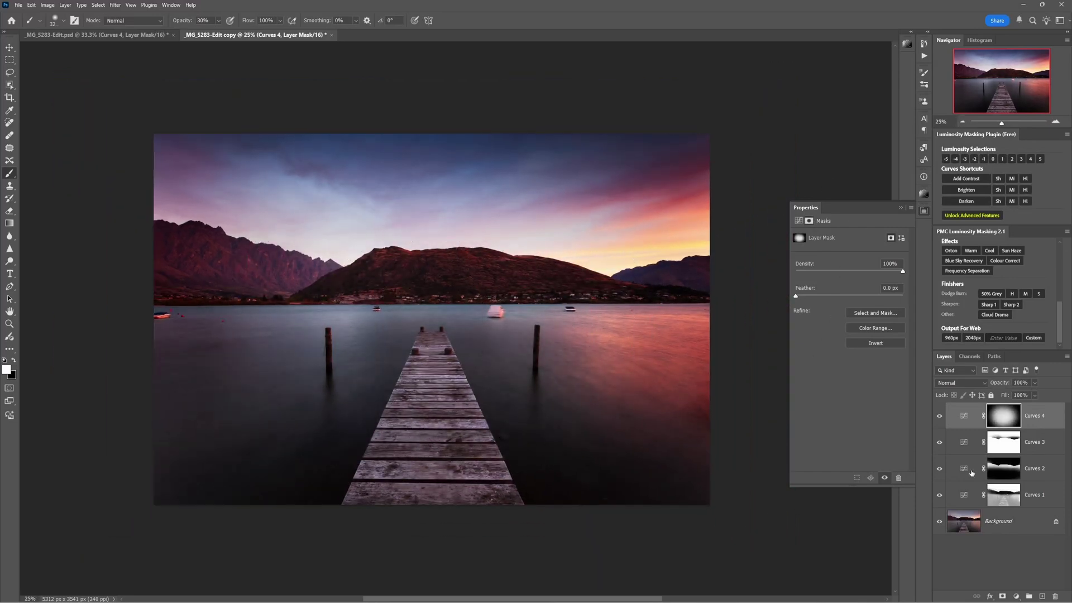
key("ctrl+z")
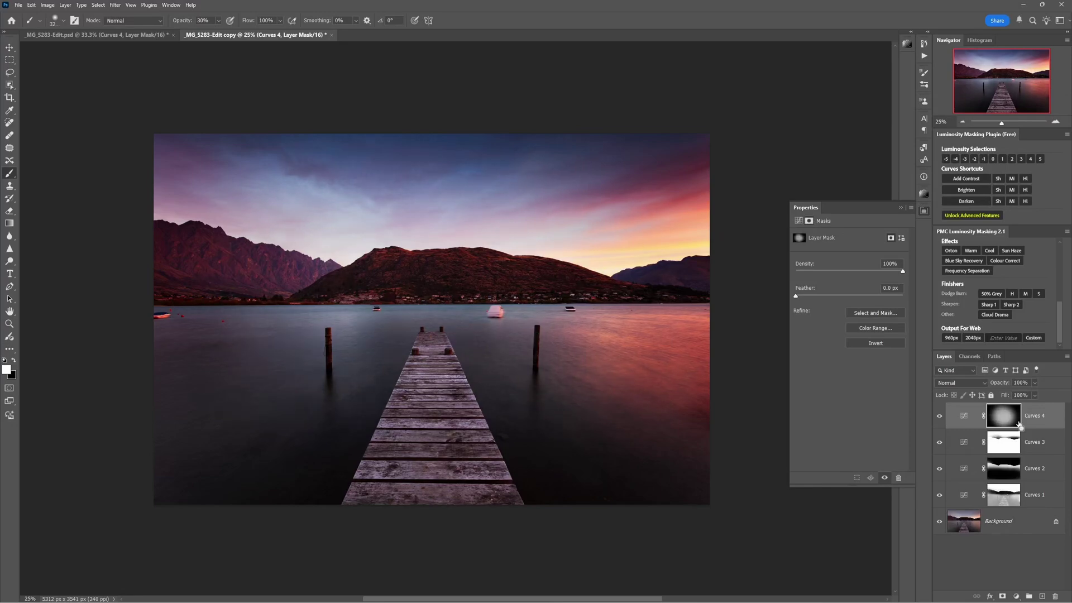
key("ctrl+z")
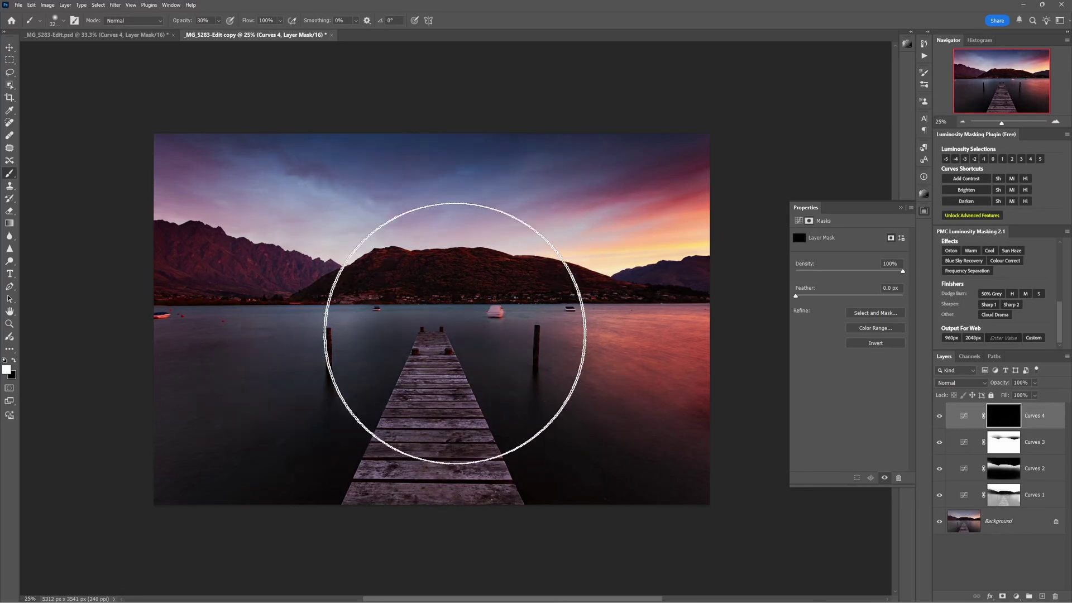
- Paint the brightening back over the jetty and central lake, comparing with Curves 4 off
mouse_move(444, 371)
left_mouse_down()
mouse_move(369, 347)
mouse_move(383, 354)
mouse_move(370, 380)
mouse_move(508, 408)
left_mouse_up()
left_click(939, 416)
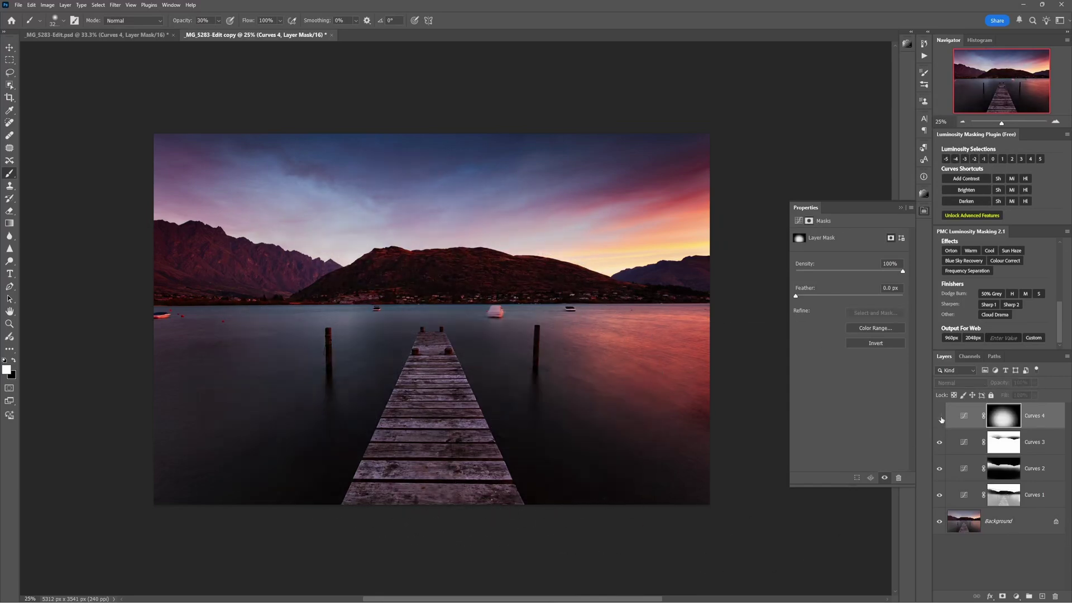
left_click(940, 416)
left_click(940, 417)
left_click(939, 417)
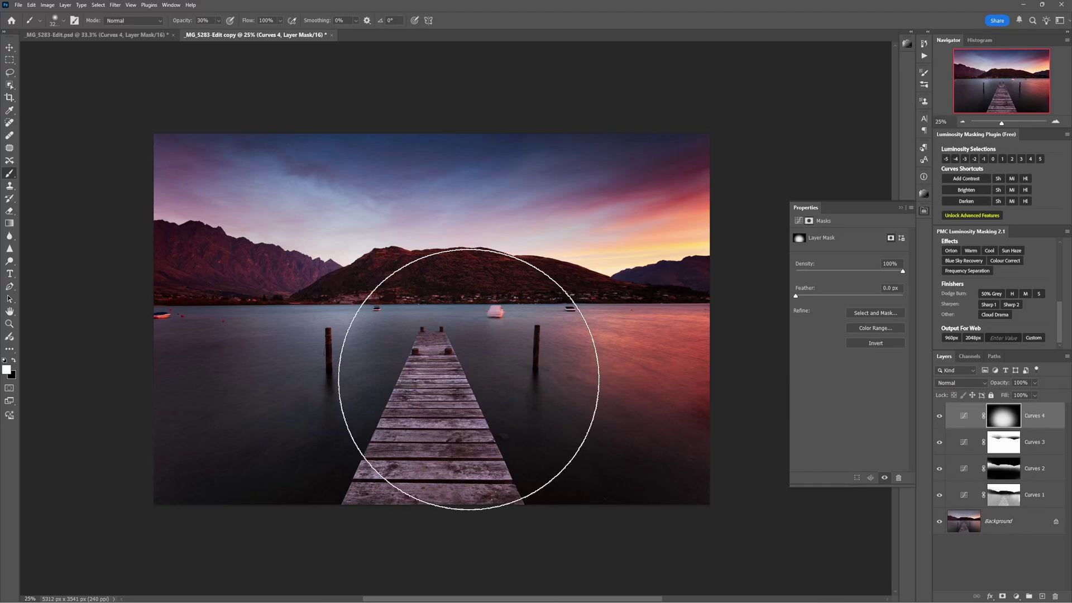
- Extend the glow onto the left and right water and more of the lake, then shrink the brush
mouse_move(455, 323)
left_mouse_down()
mouse_move(215, 383)
mouse_move(587, 407)
mouse_move(670, 368)
mouse_move(510, 390)
mouse_move(584, 383)
mouse_move(168, 371)
mouse_move(703, 431)
left_mouse_up()
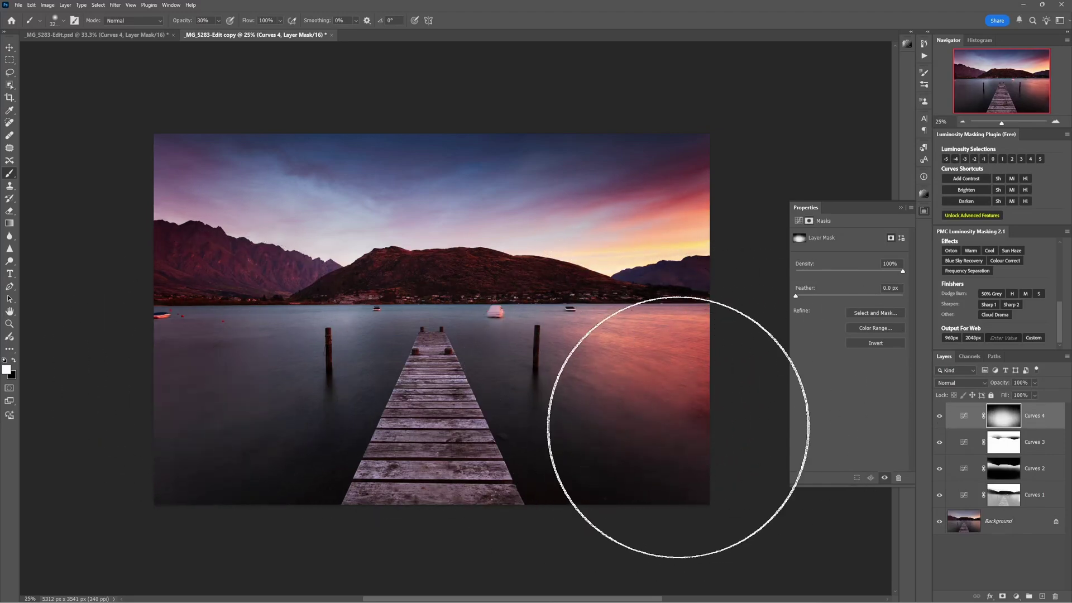
mouse_move(717, 395)
left_mouse_down()
mouse_move(431, 347)
mouse_move(401, 382)
left_mouse_up()
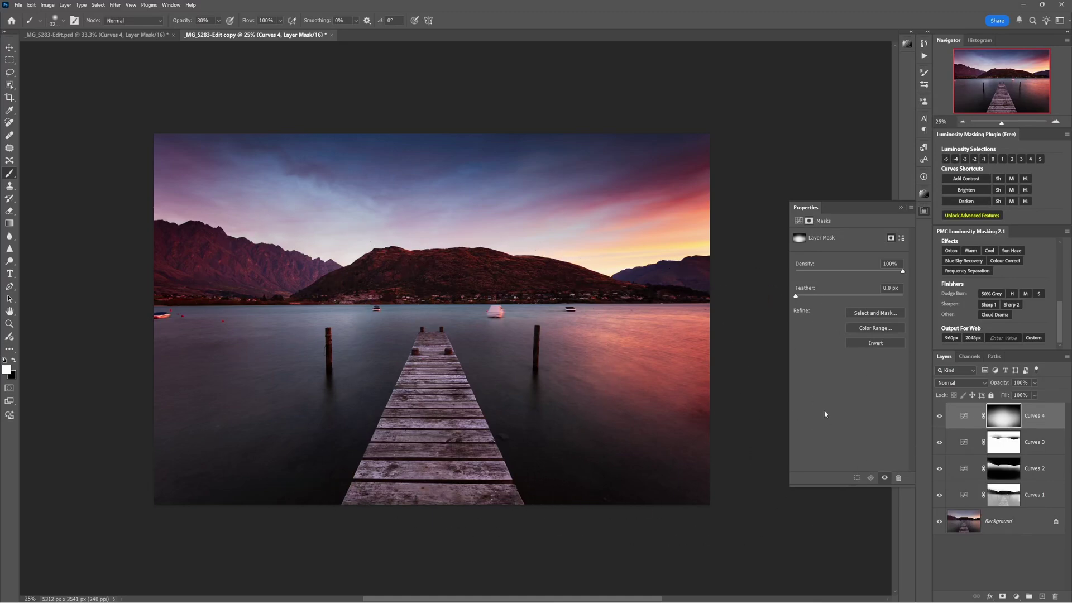
mouse_move(593, 469)
left_mouse_down()
mouse_move(575, 454)
mouse_move(572, 429)
left_mouse_up()
left_click(938, 416)
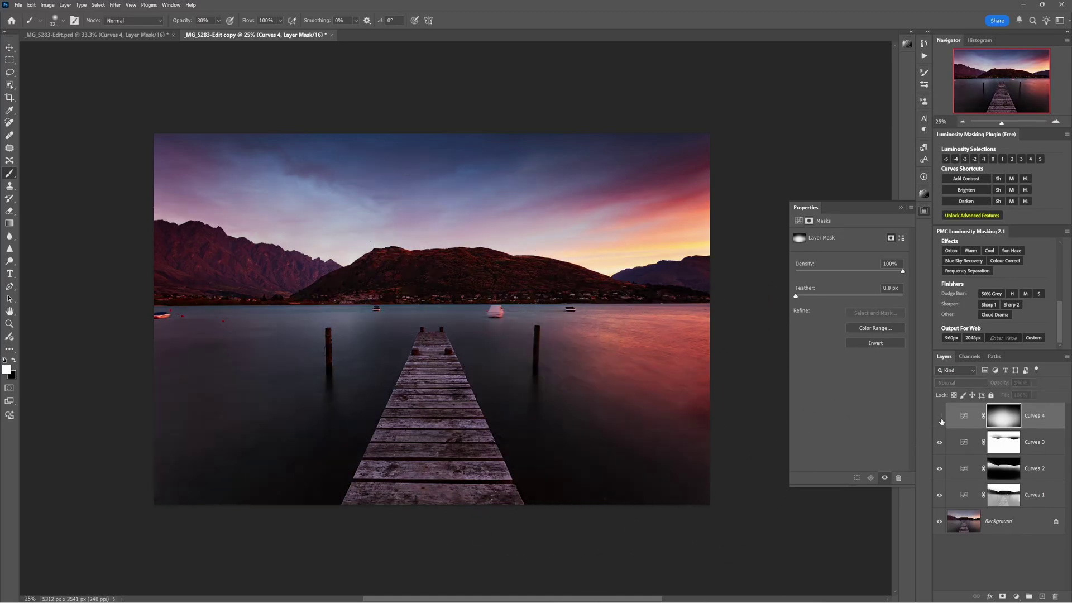
left_click(939, 416)
left_click(939, 418)
left_click(940, 419)
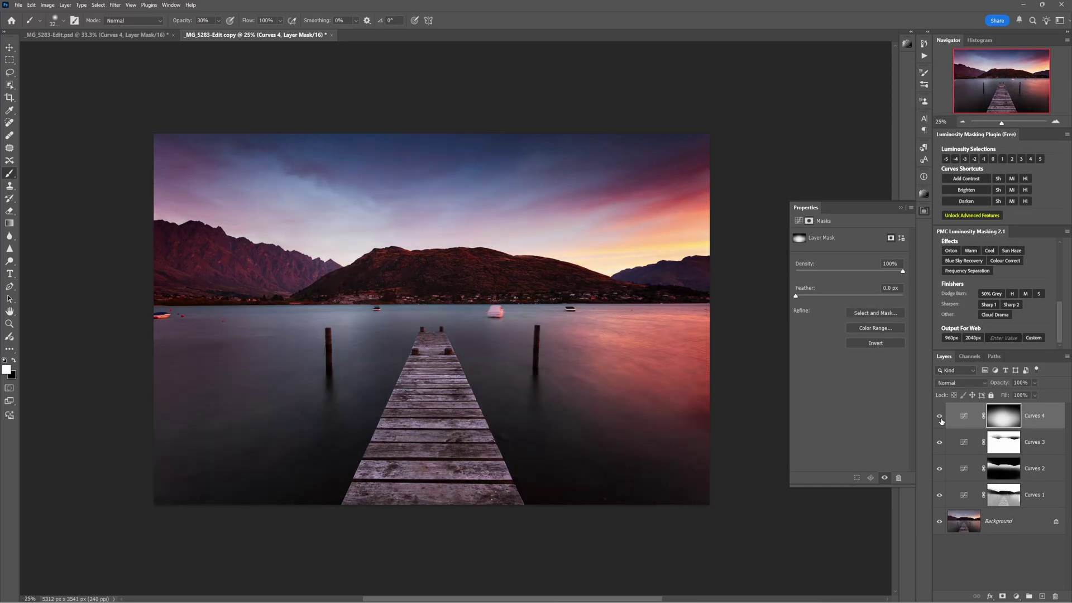
left_click(940, 419)
left_click(940, 419)
left_click(940, 419)
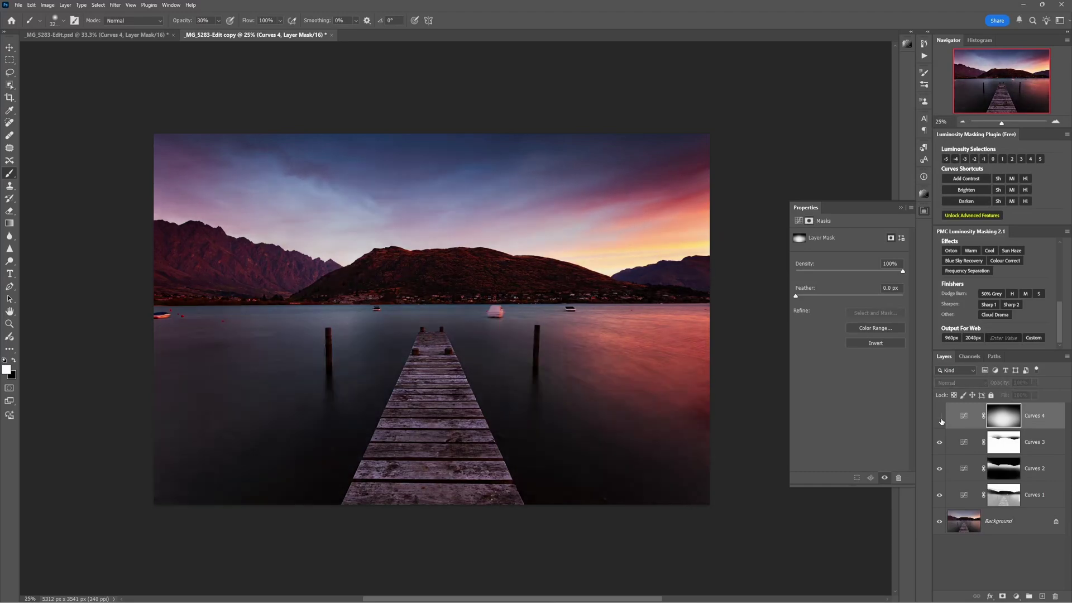
left_click(939, 419)
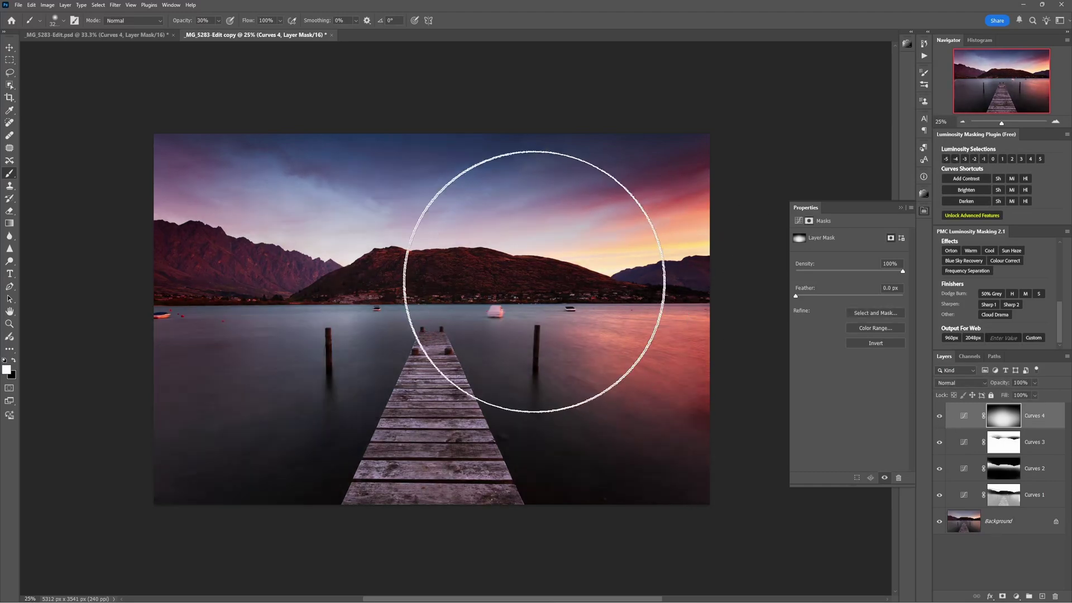
key("[")
key("[")
key("[")
key("[")
key("[")
key("[")
key("[")
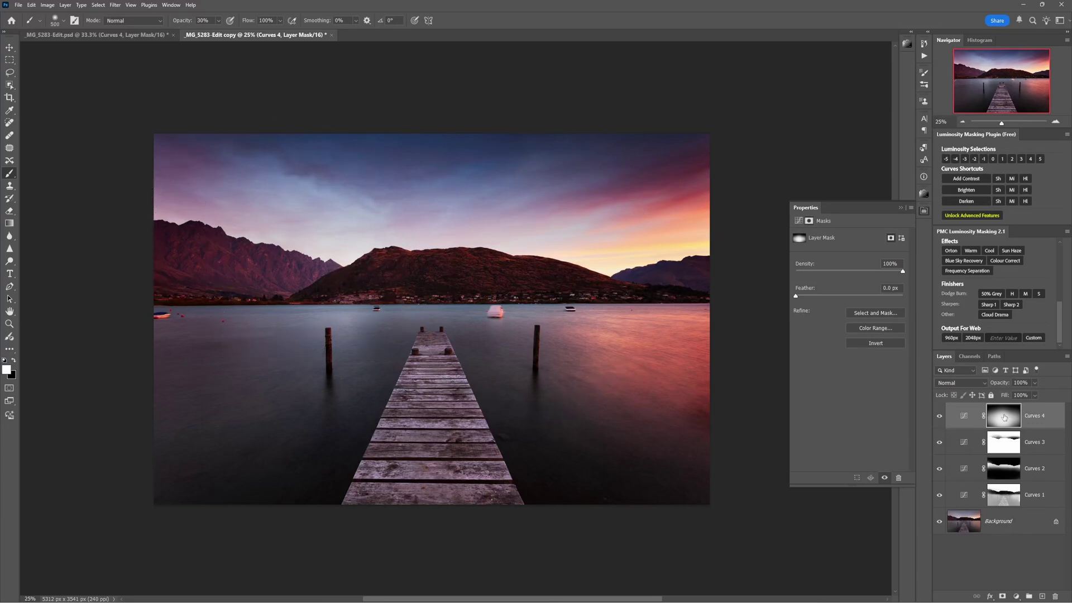
- Load luminosity selection 2 and paint the sky black on the mask with a 40% brush
left_click(1010, 160)
left_click(14, 362)
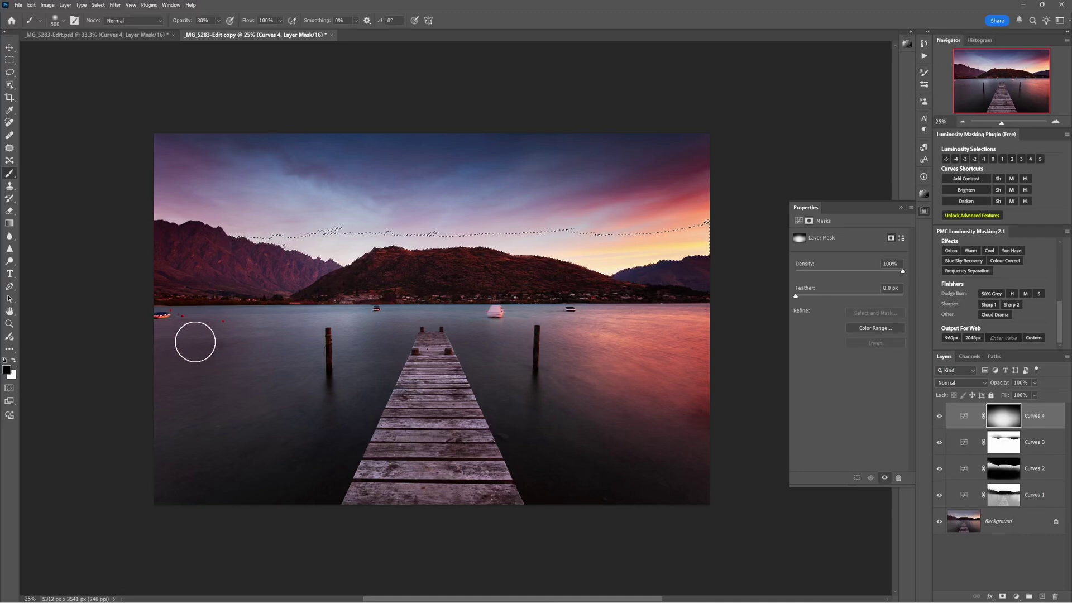
key("]")
key("]")
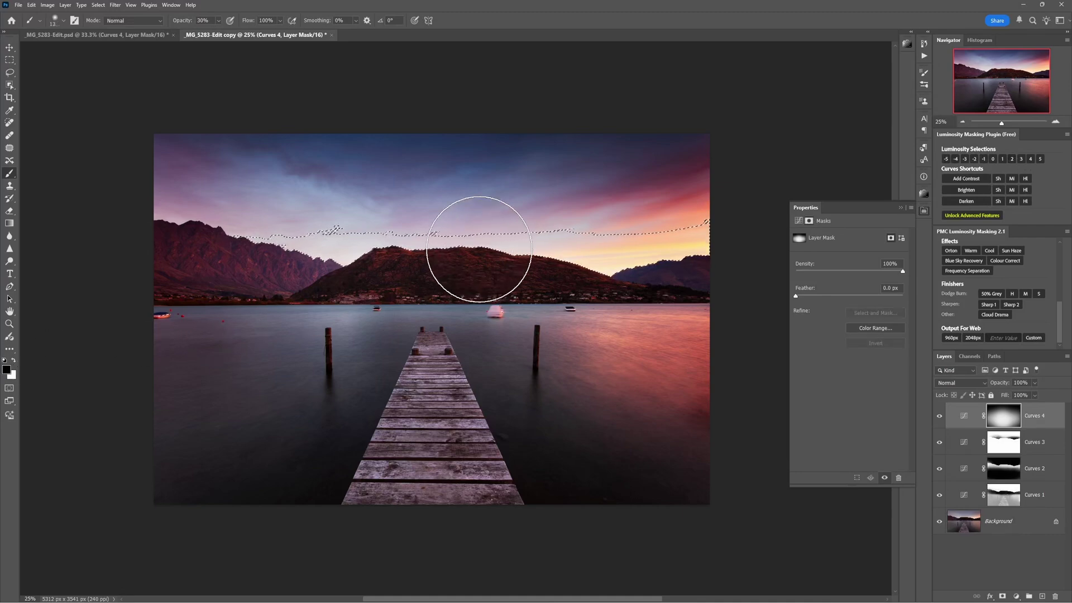
key("]")
key("]")
key("]")
key("]")
key("4")
mouse_move(222, 205)
left_mouse_down()
mouse_move(385, 221)
mouse_move(438, 216)
mouse_move(319, 217)
mouse_move(542, 221)
mouse_move(314, 218)
mouse_move(638, 221)
mouse_move(576, 240)
mouse_move(651, 230)
left_mouse_up()
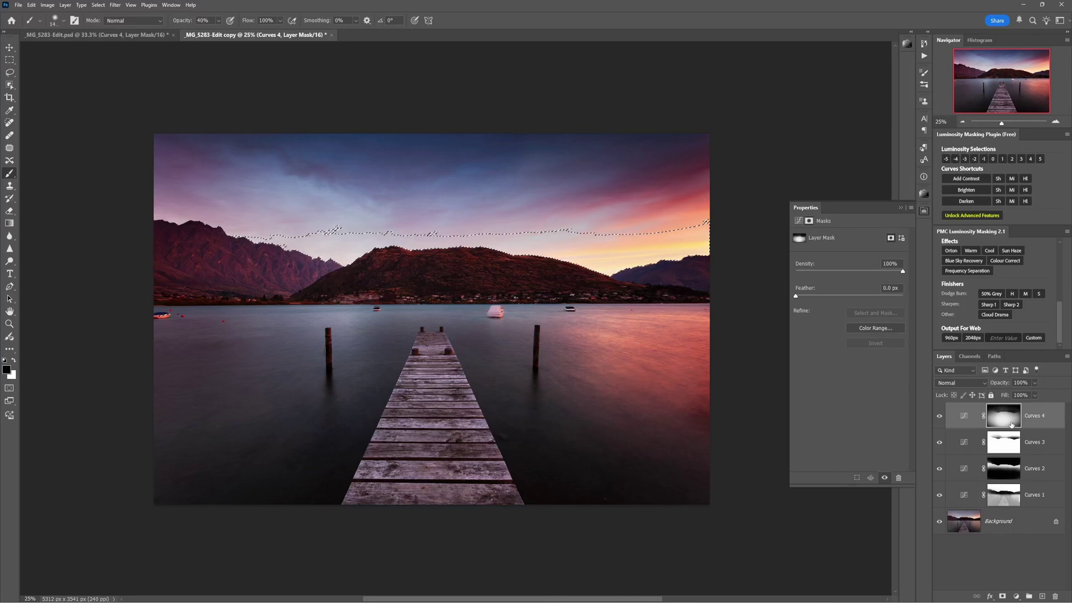
- View the Curves 4 mask alone, darken it along the horizon sky, and deselect
left_click(1011, 421, "alt")
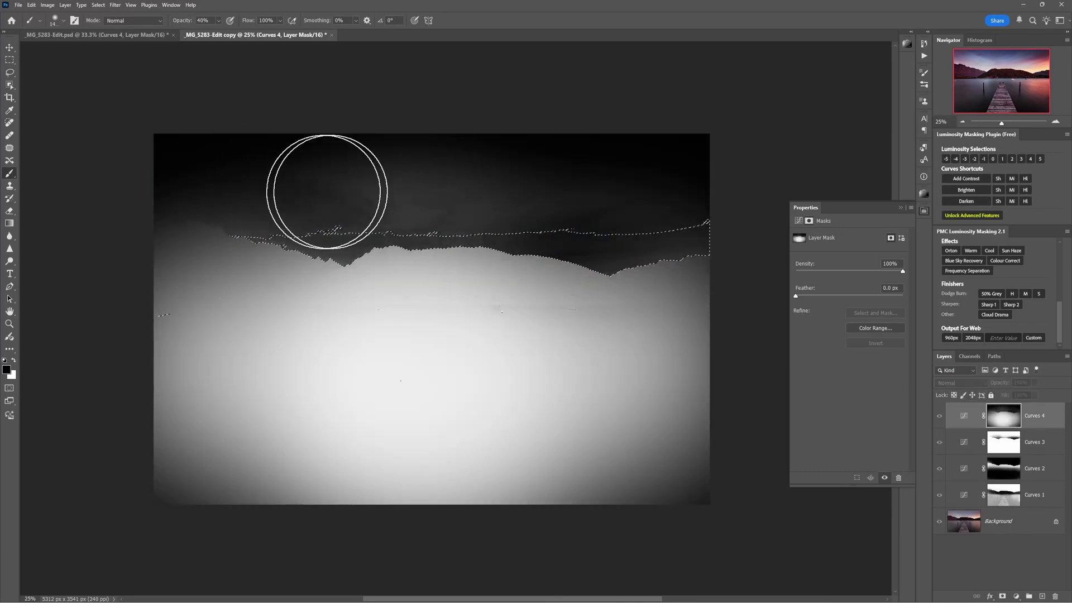
mouse_move(309, 210)
left_mouse_down()
mouse_move(591, 225)
mouse_move(709, 219)
left_mouse_up()
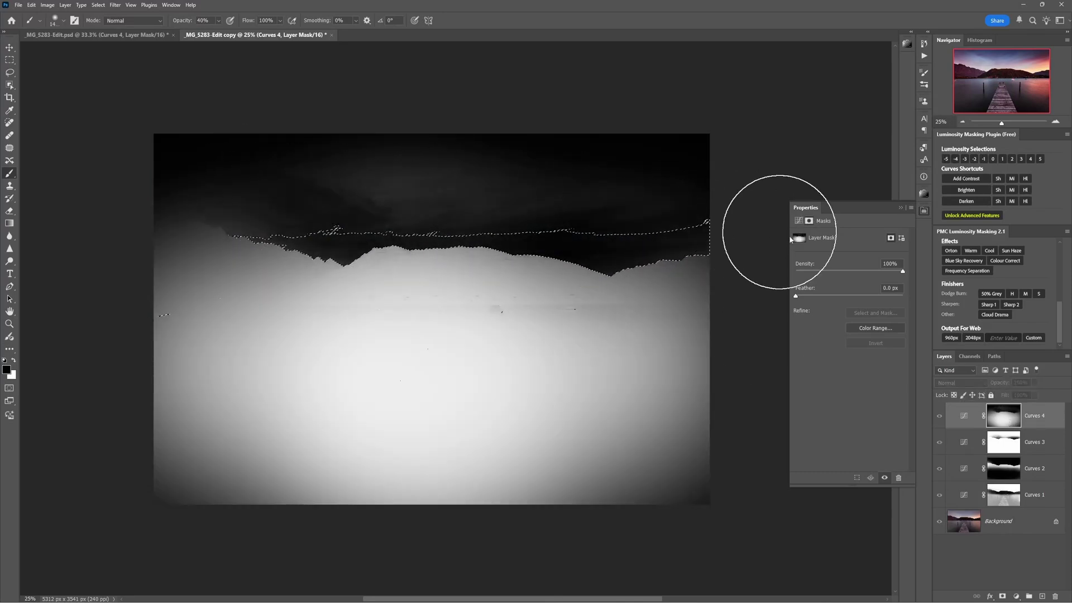
left_click(965, 419)
left_click(1003, 415)
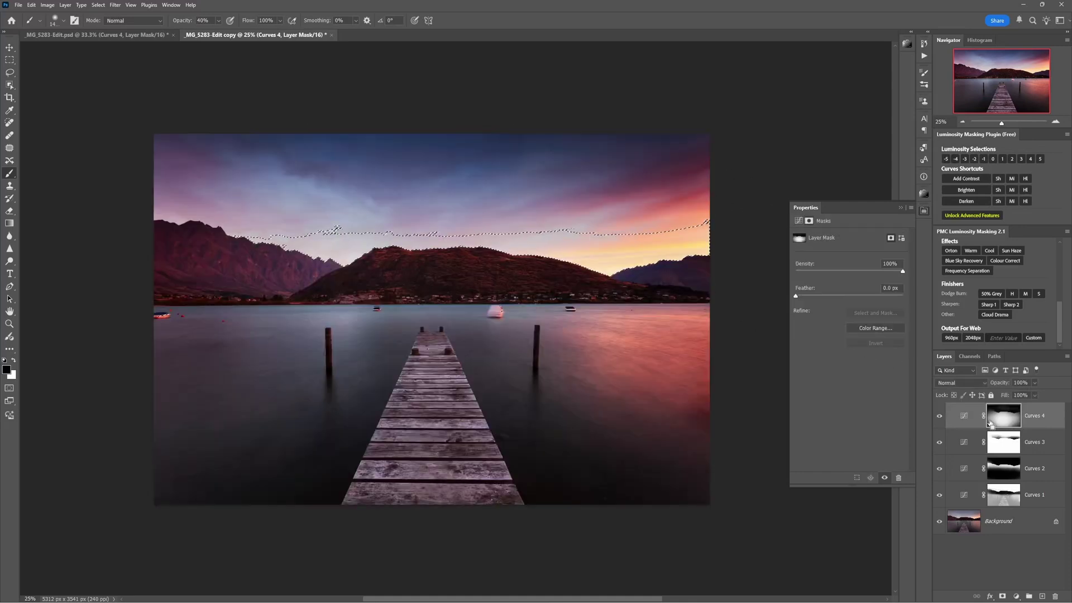
key("ctrl+d")
- Compare the photo with Curves 4 and its mask toggled, ending with the mask shown alone
left_click(939, 416)
left_click(939, 416)
left_click(939, 417)
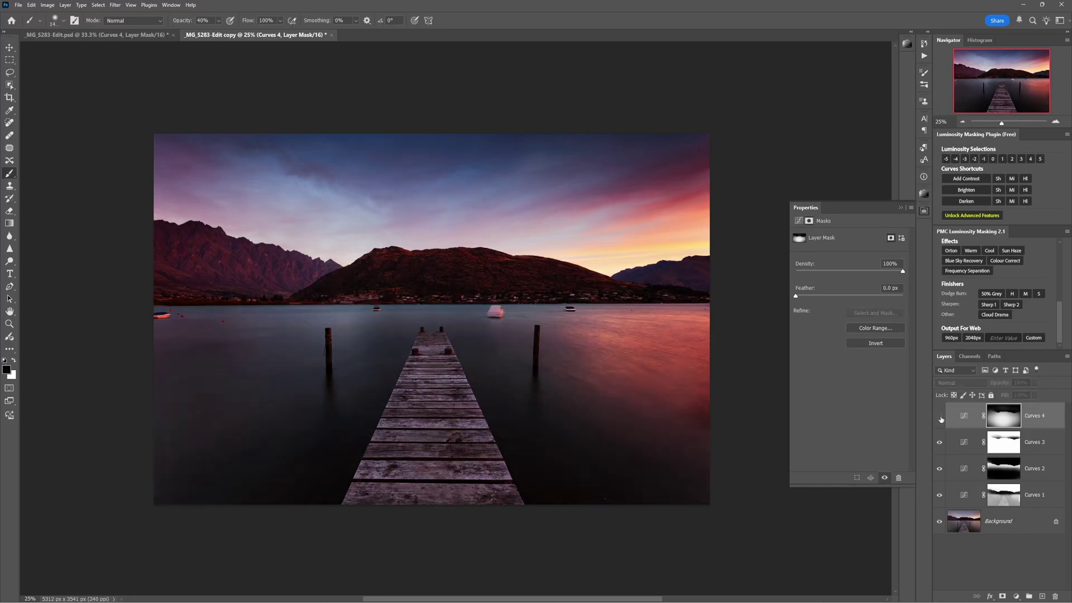
left_click(939, 418)
left_click(940, 417)
left_click(940, 418)
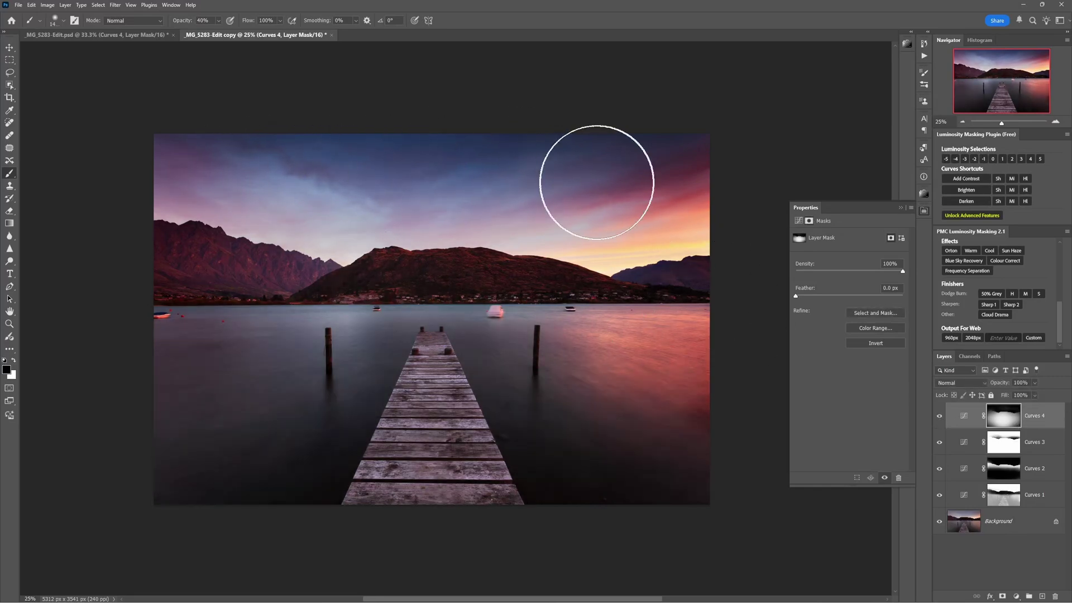
left_click(940, 416)
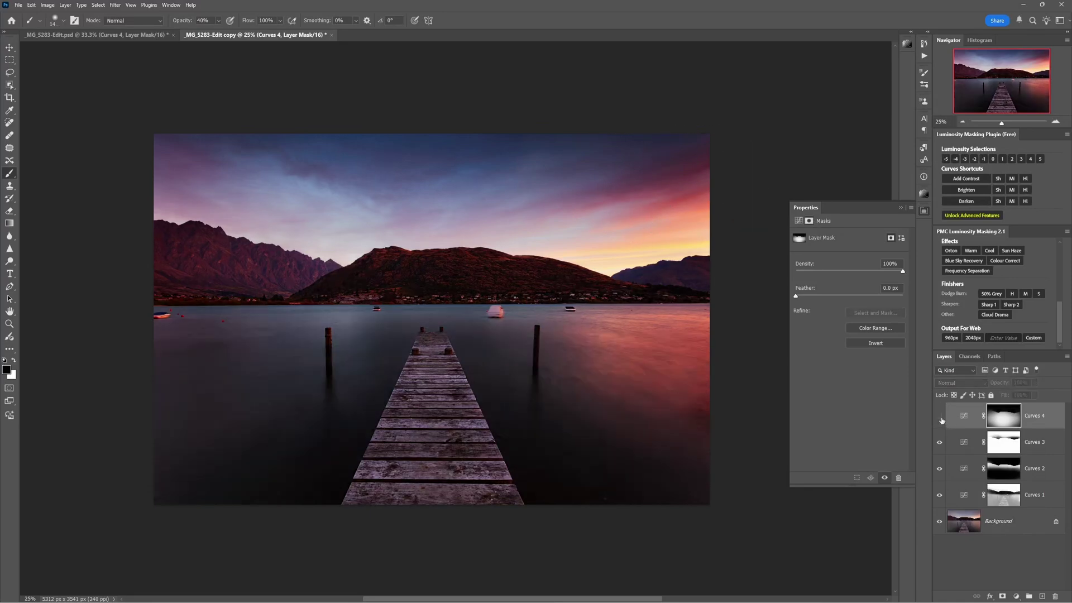
left_click(940, 419)
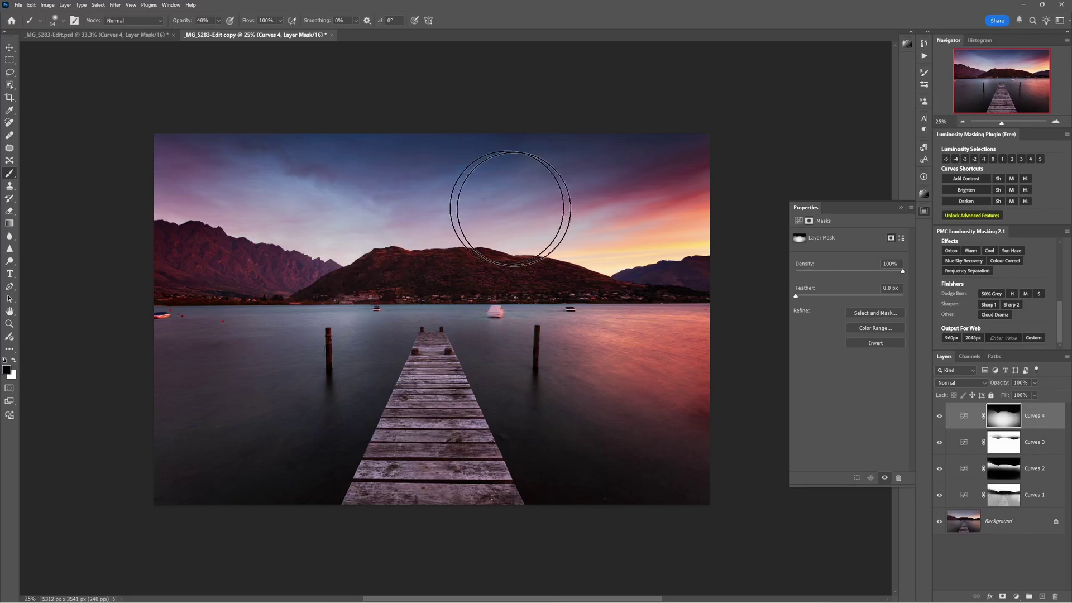
left_click(1011, 420, "shift")
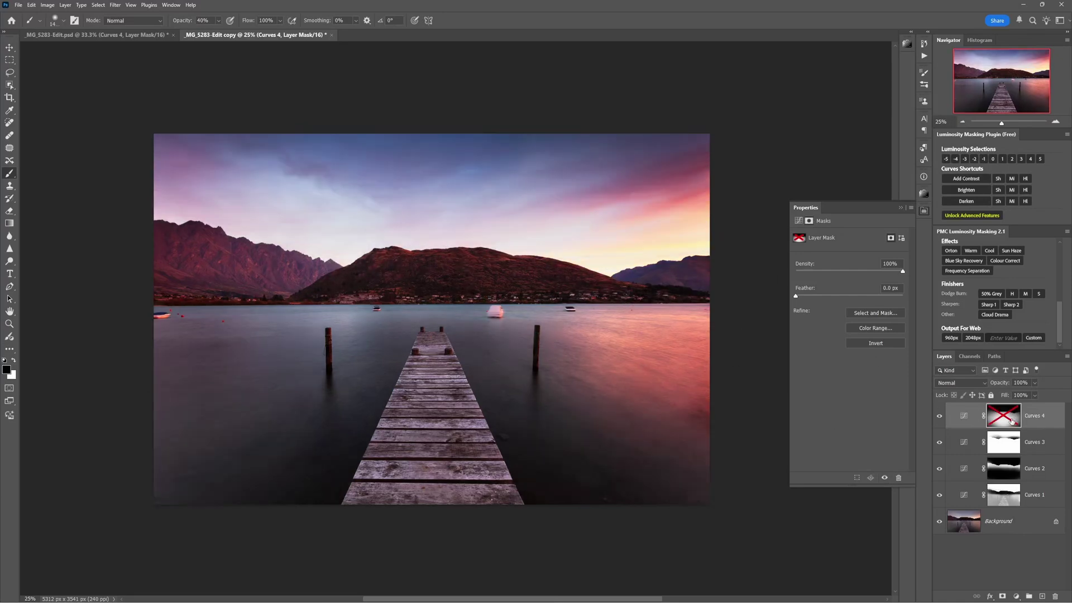
left_click(1011, 420, "shift")
left_click(1013, 421, "alt")
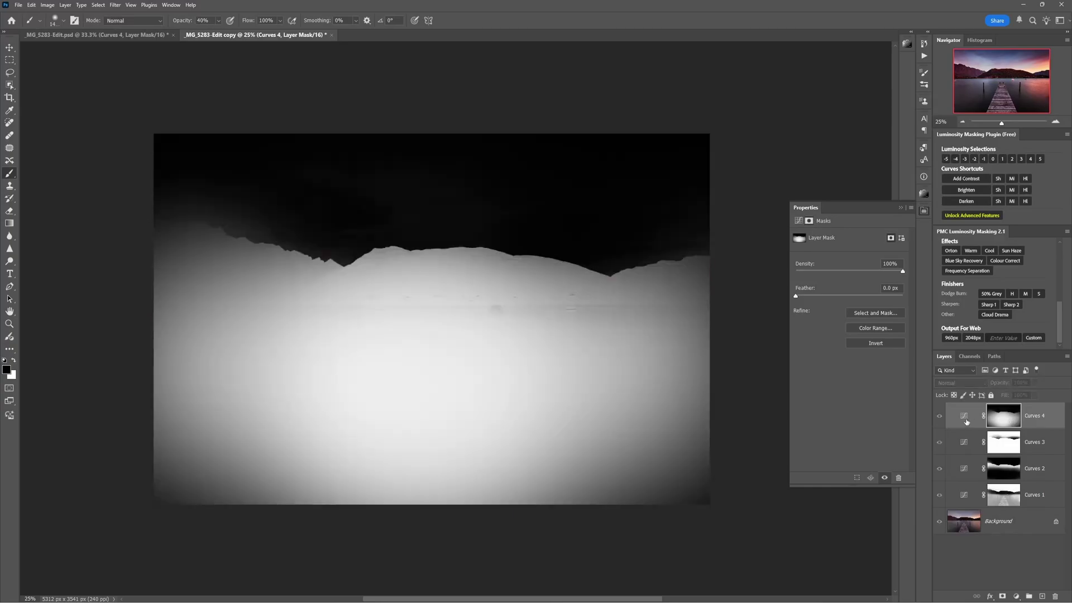